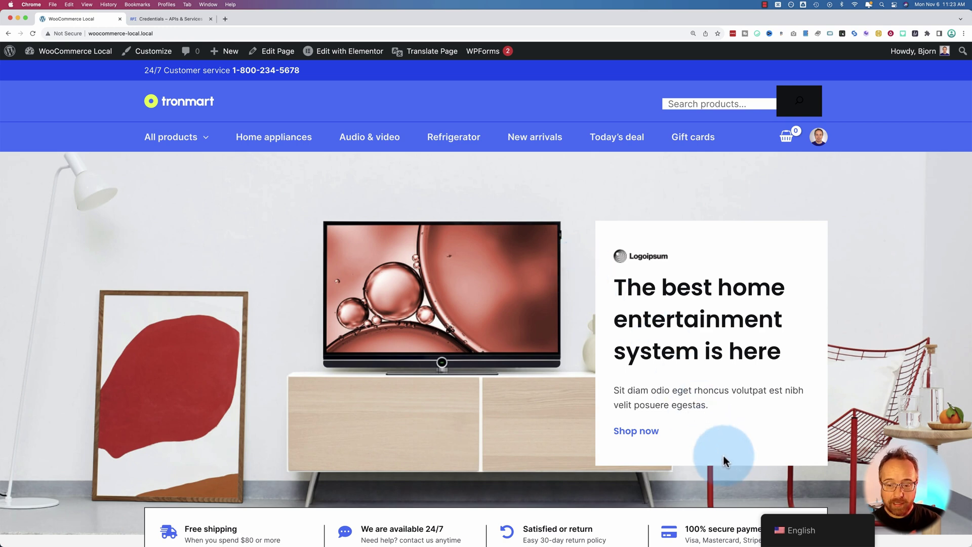
- Preview the storefront in Spanish, check the untranslated hero headline, then switch back to English
mouse_move(801, 529)
click(800, 511)
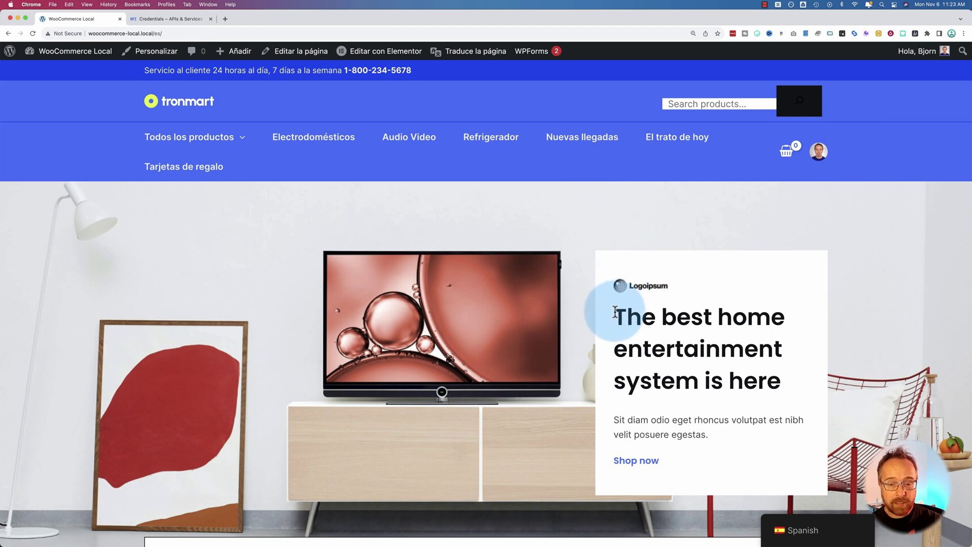
drag(611, 310, 779, 375)
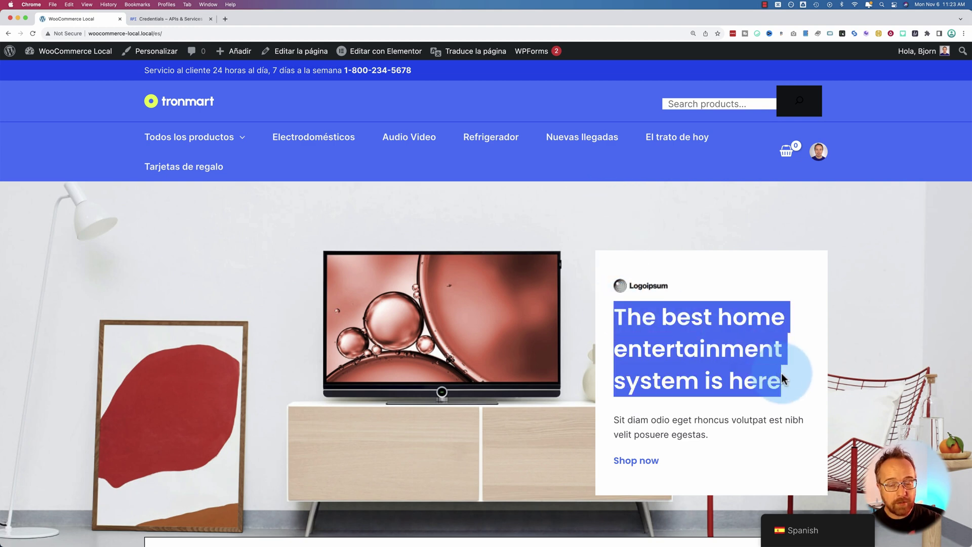
click(687, 106)
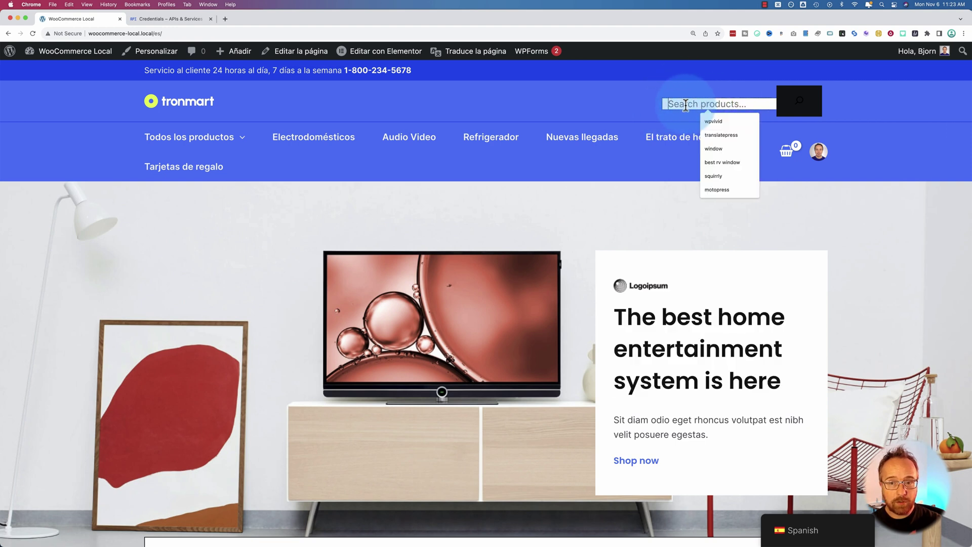
click(686, 107)
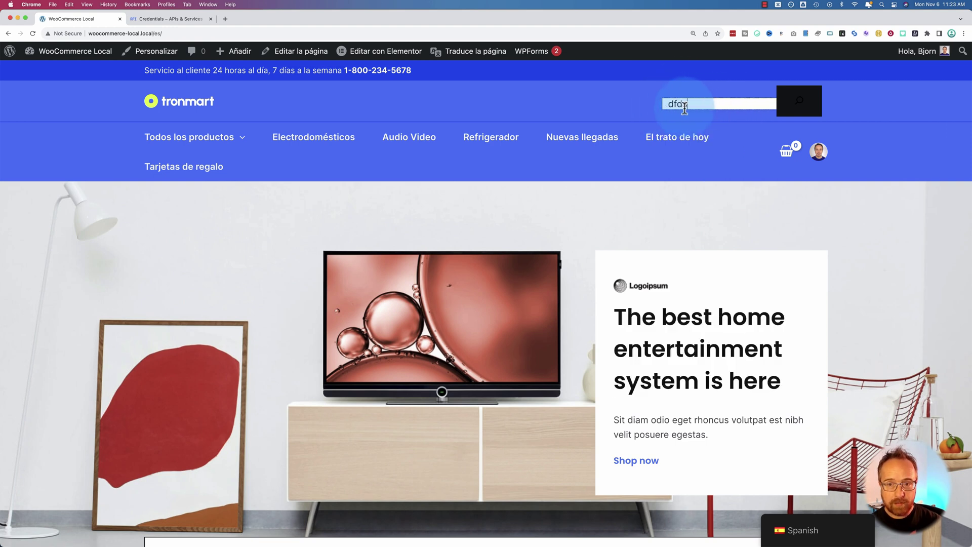
click(624, 105)
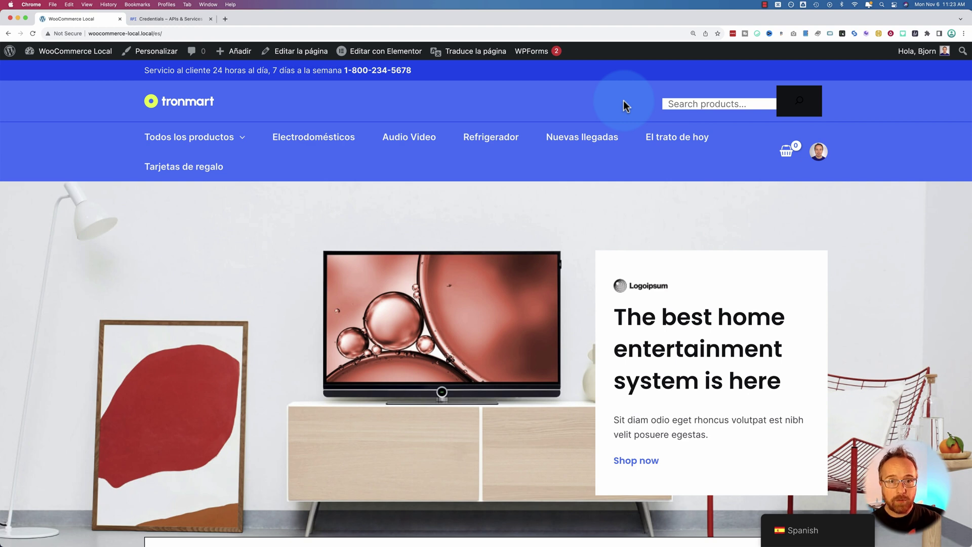
click(803, 530)
click(802, 498)
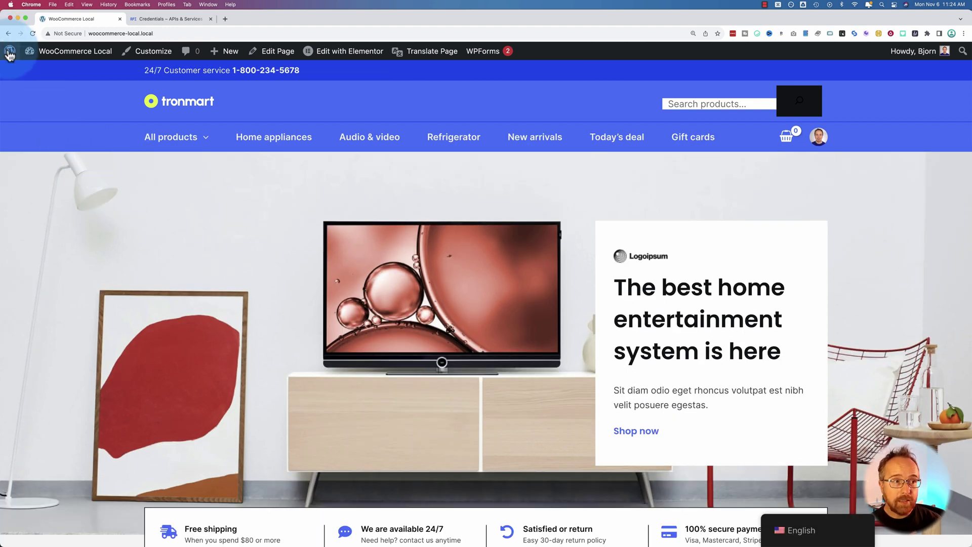
- Search the Add Plugins page for 'multilingual wordpress'
mouse_move(9, 51)
mouse_move(33, 435)
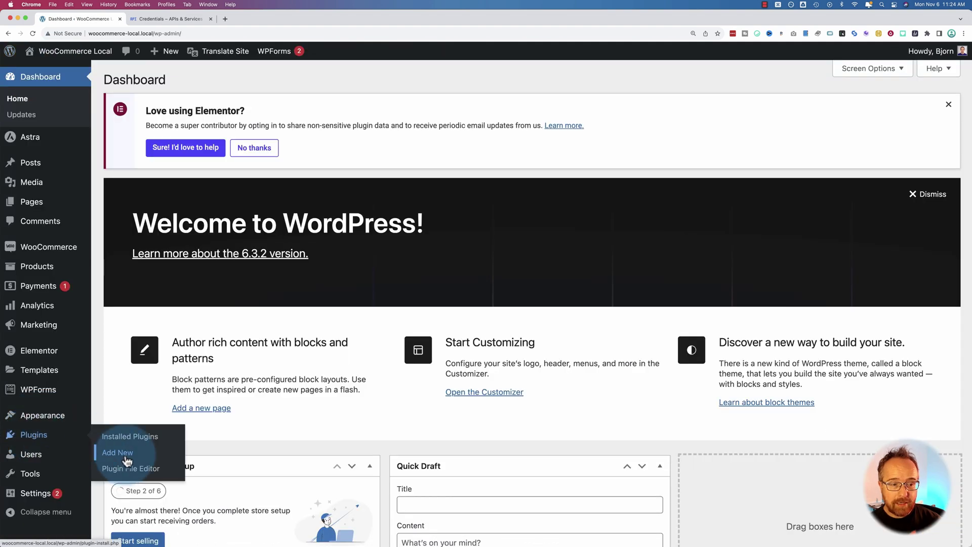
click(126, 460)
click(814, 114)
text(multilingual wordpress)
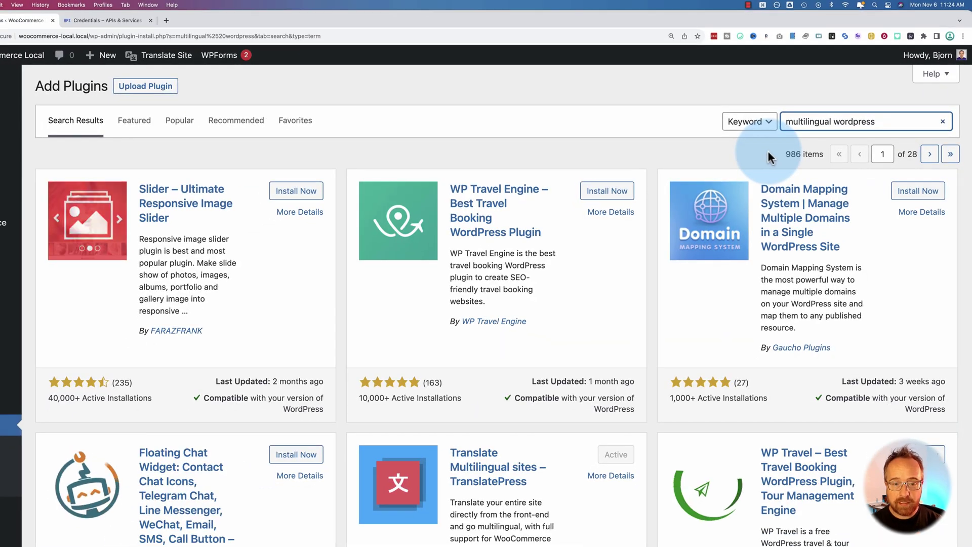
- Review the TranslatePress result card, including its rating and active installs
scroll(768, 150, down, 5)
drag(446, 226, 555, 268)
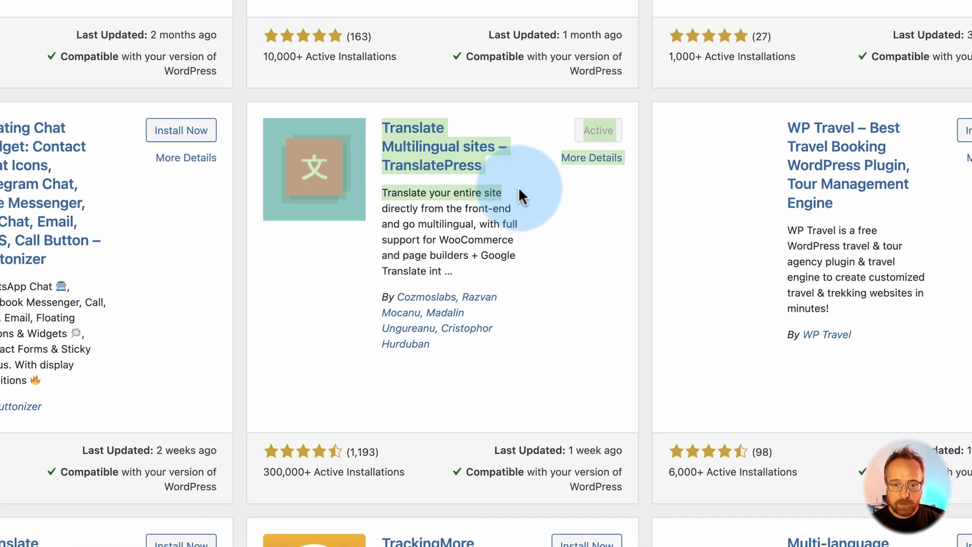
click(497, 139)
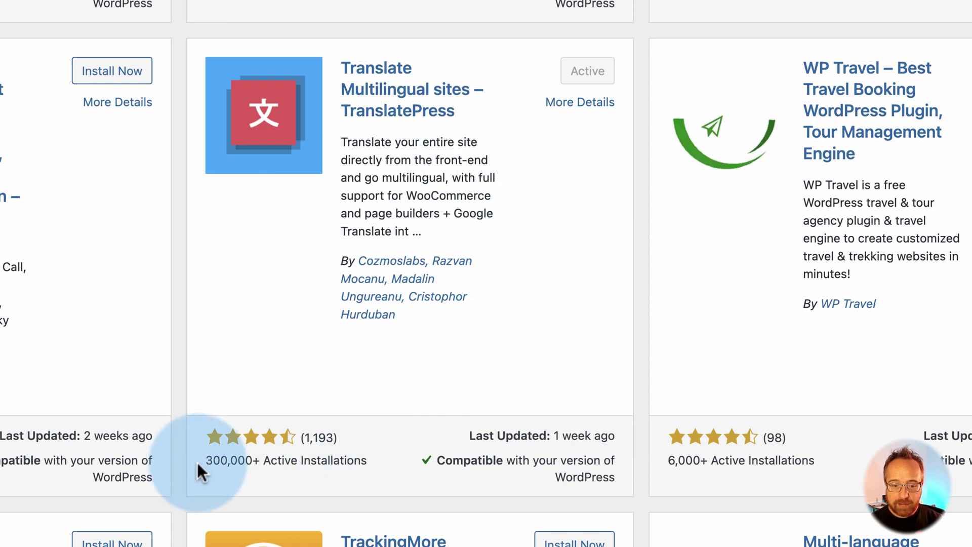
drag(201, 462, 282, 462)
click(634, 473)
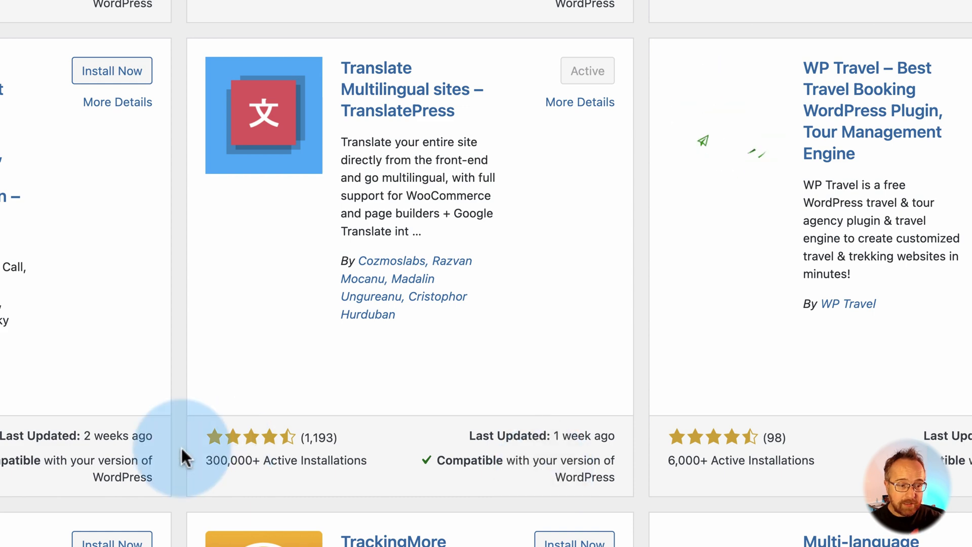
mouse_move(16, 503)
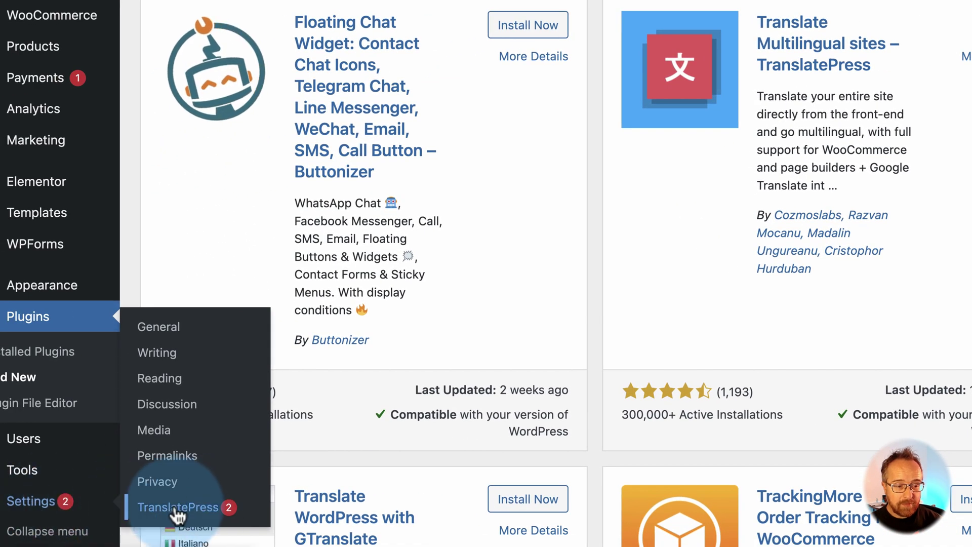
- Confirm TranslatePress lists English (United States) as default and Spanish (Spain, slug es)
click(178, 509)
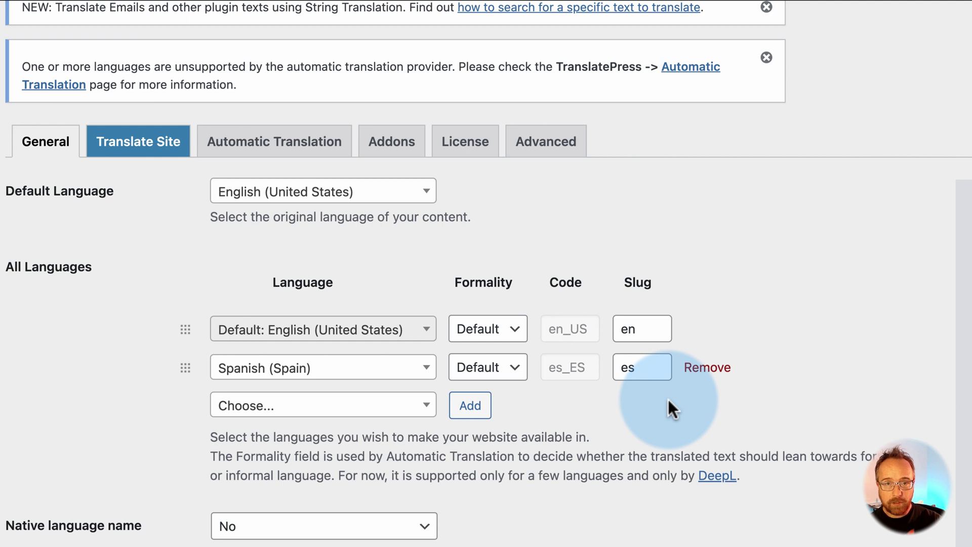
scroll(449, 402, down, 1)
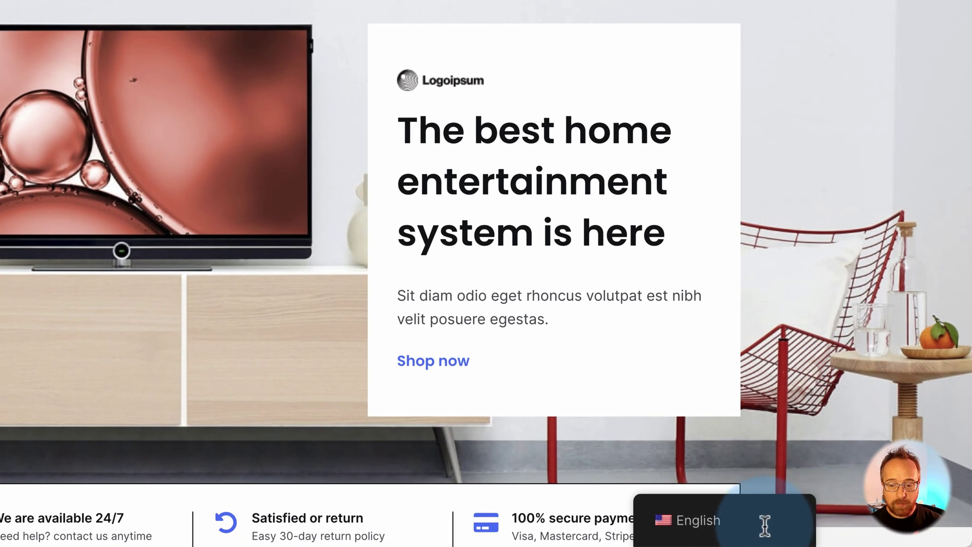
mouse_move(679, 521)
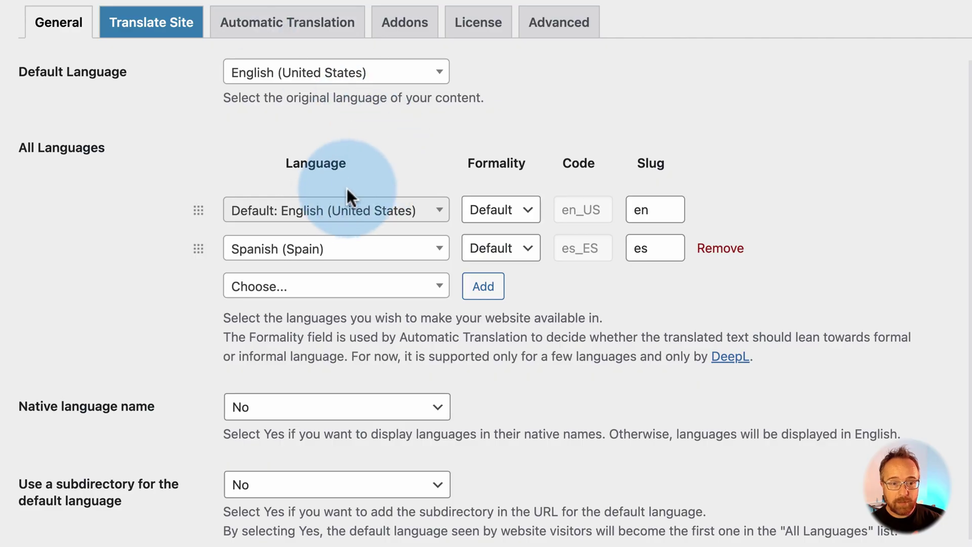
click(297, 40)
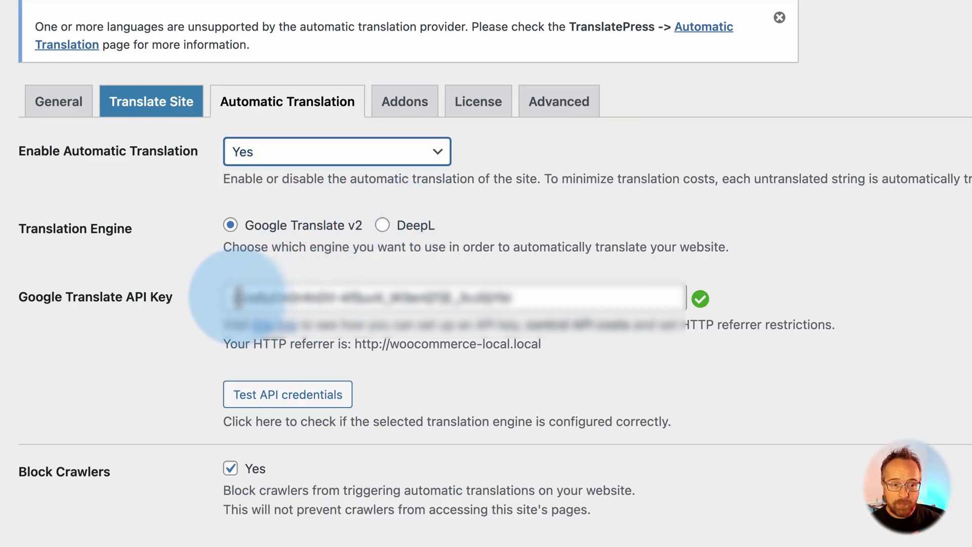
- Select the existing Google Translate API key in the Automatic Translation settings
click(579, 286)
triple_click(573, 295)
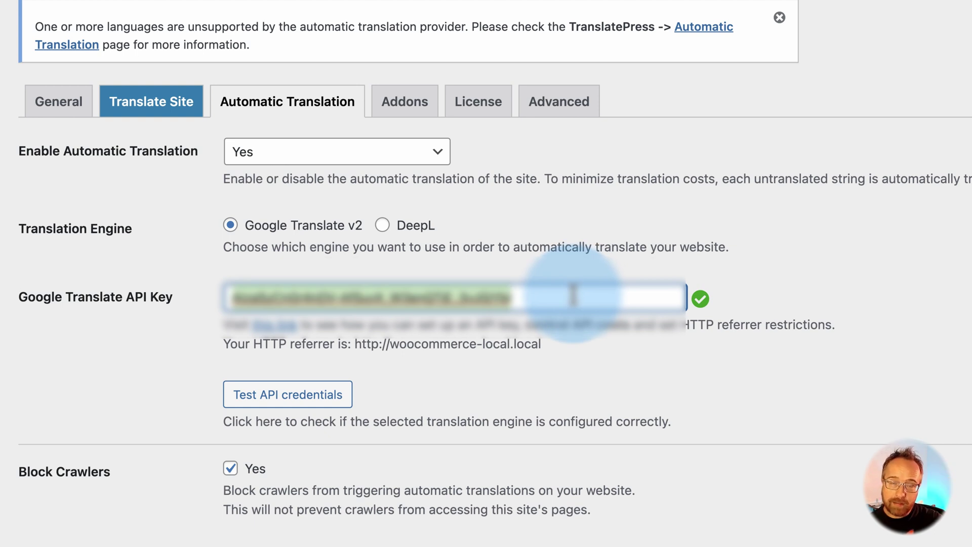
- Switch to Google Cloud Console and go to the Cloud overview dashboard
click(240, 18)
click(111, 46)
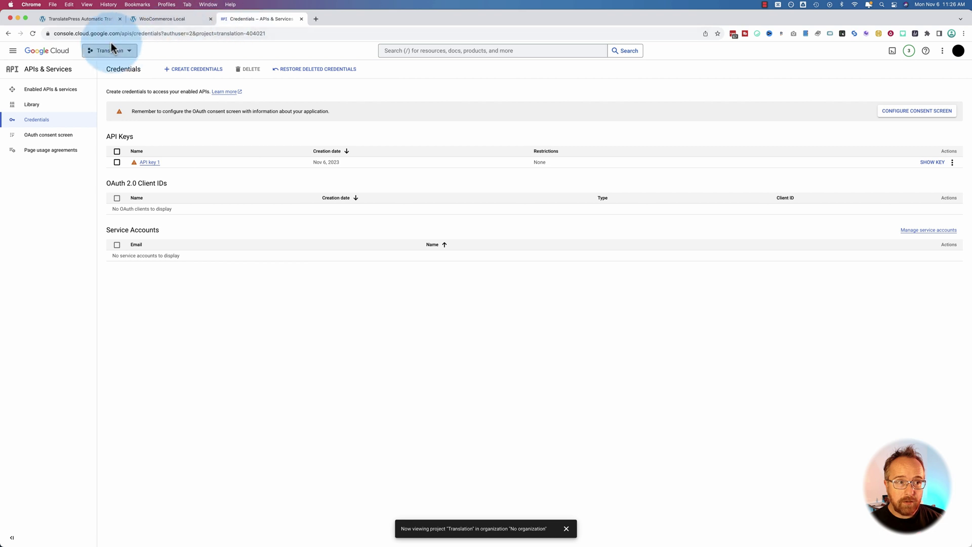
drag(55, 34, 118, 34)
click(13, 50)
mouse_move(69, 81)
click(112, 76)
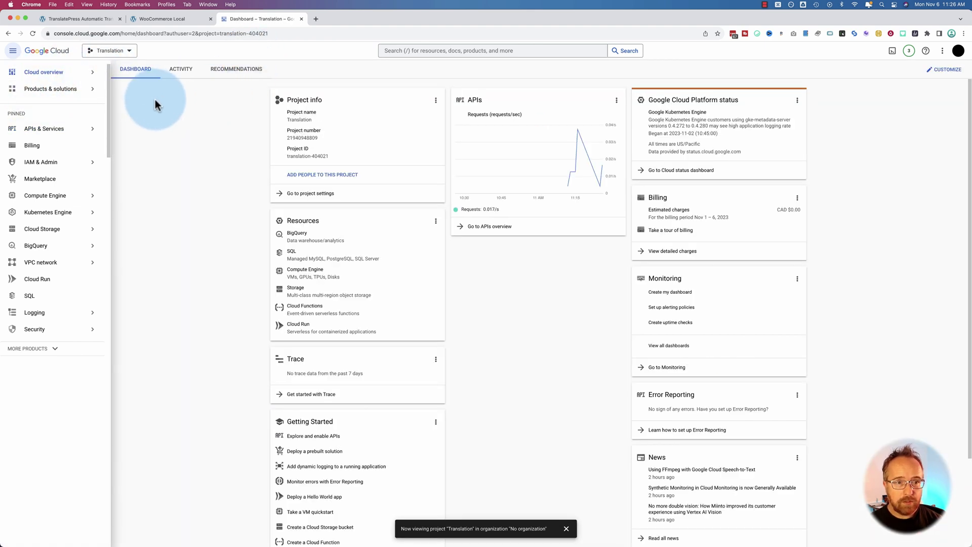
- Browse the project picker, cancelling a new project and keeping the Translation project
click(127, 51)
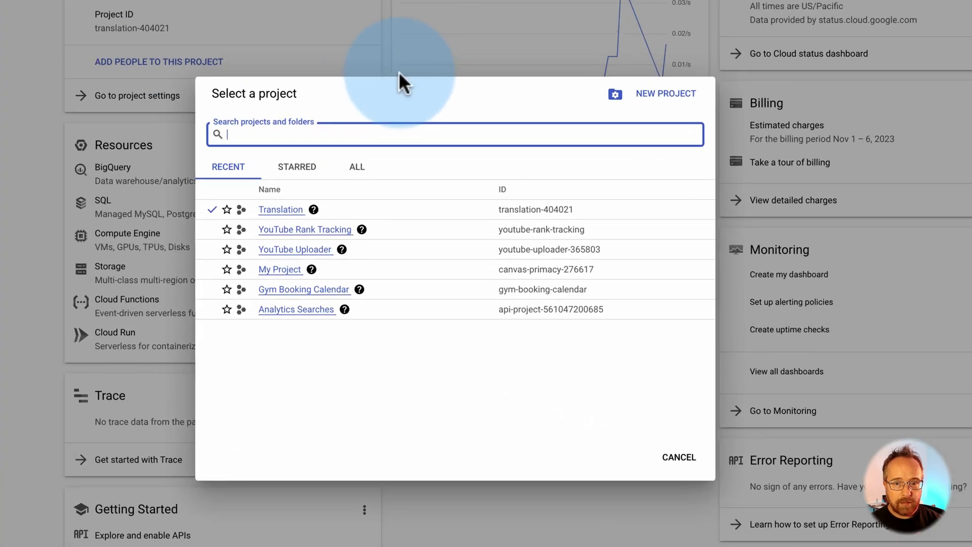
click(610, 180)
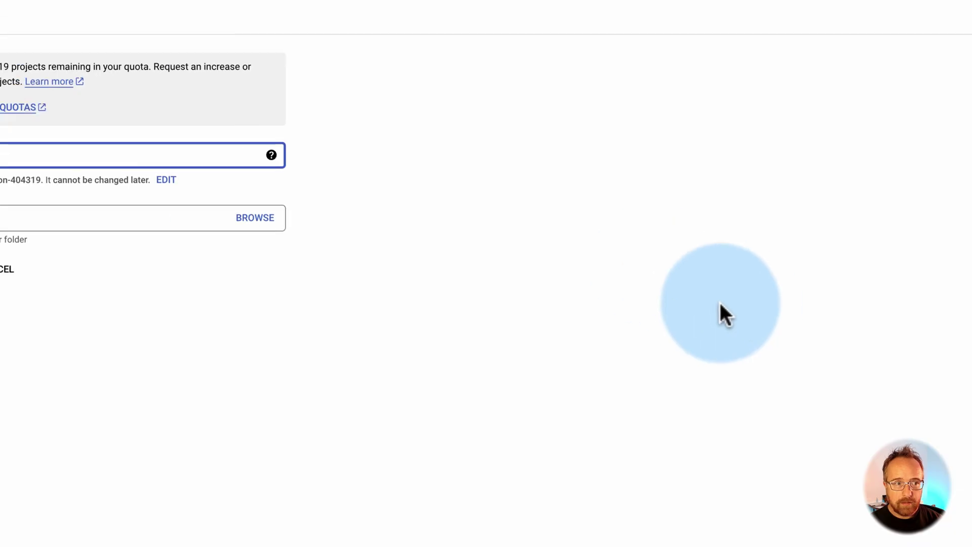
drag(15, 153, 0, 160)
click(105, 321)
click(208, 31)
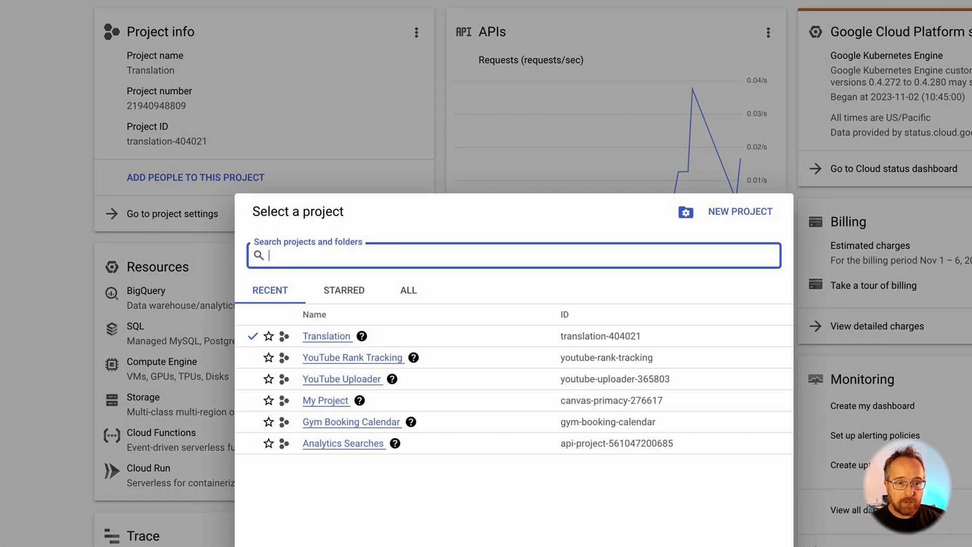
key(Escape)
- Search APIs & Services for 'translate' and confirm the Cloud Translation API is enabled
click(38, 25)
click(135, 269)
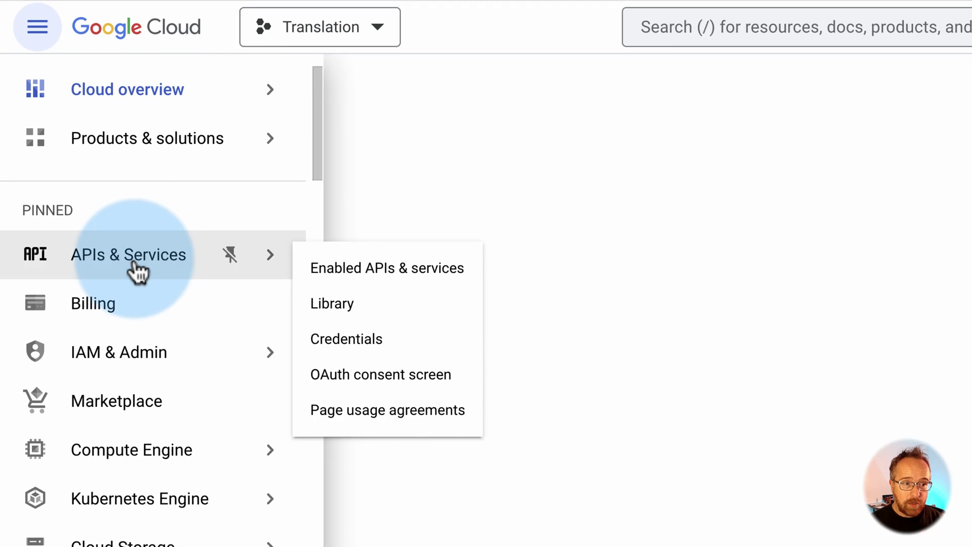
click(329, 274)
click(702, 35)
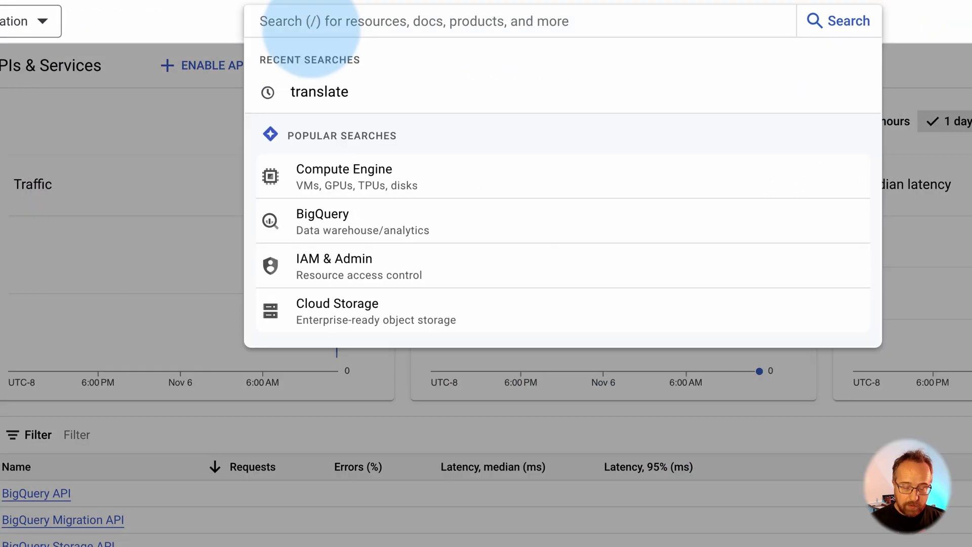
text(translate)
key(Return)
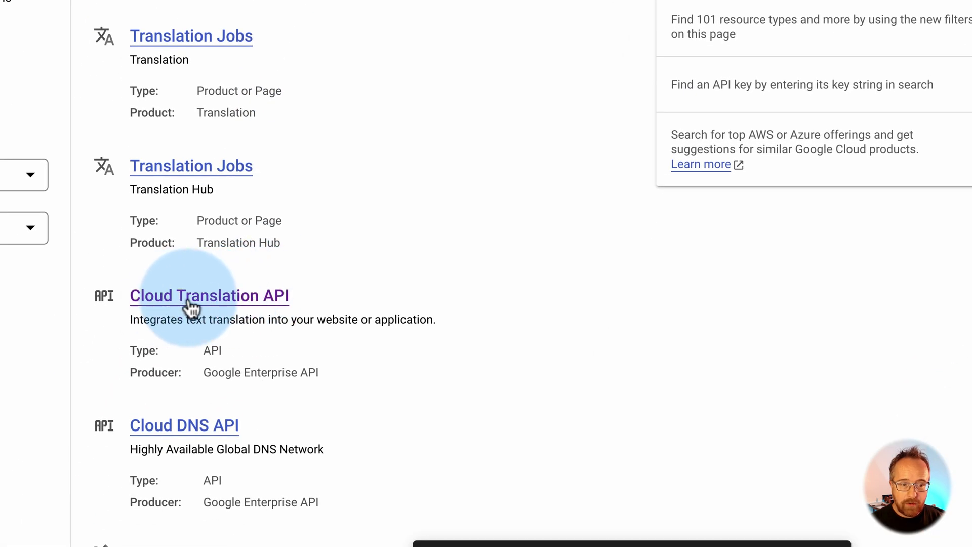
click(191, 305)
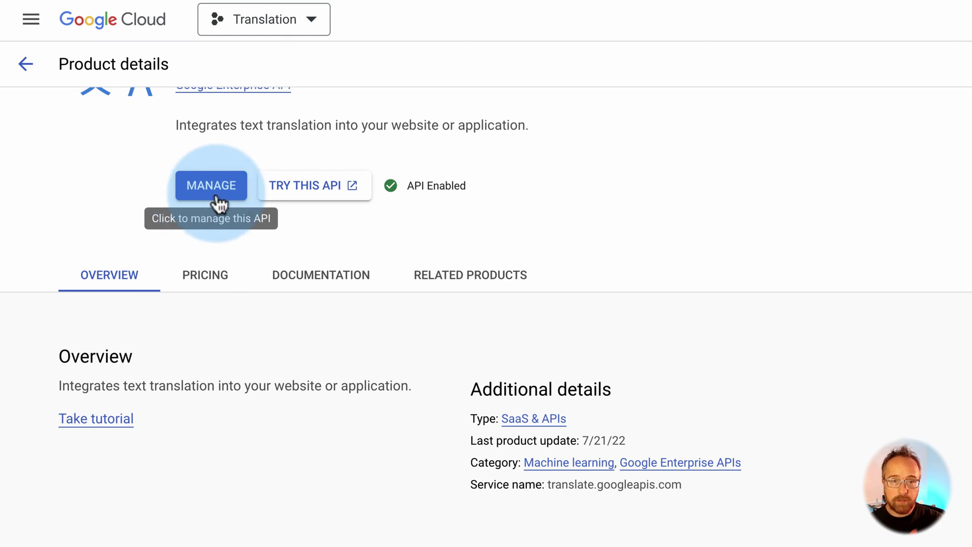
scroll(203, 203, up, 1)
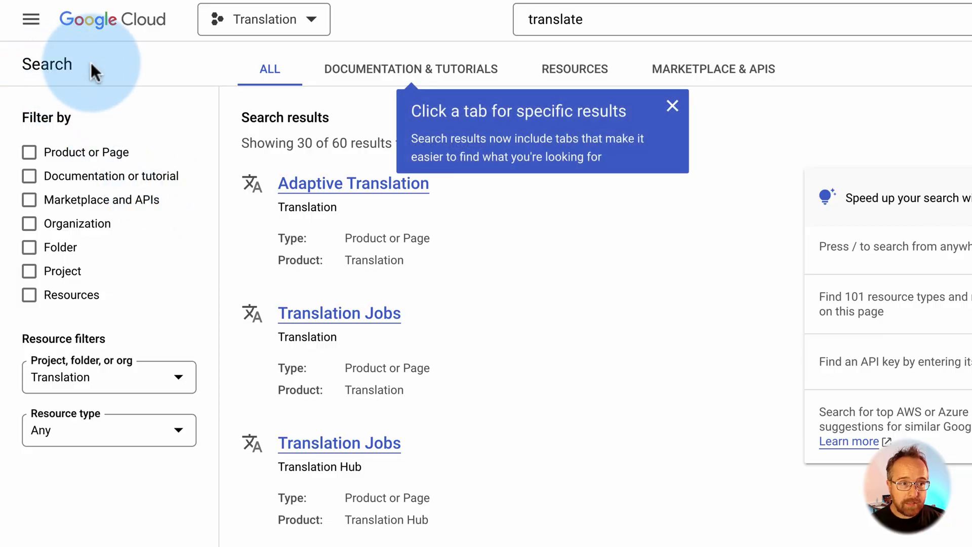
click(247, 32)
- Create a new API key on the Credentials page and close its confirmation dialog
click(283, 113)
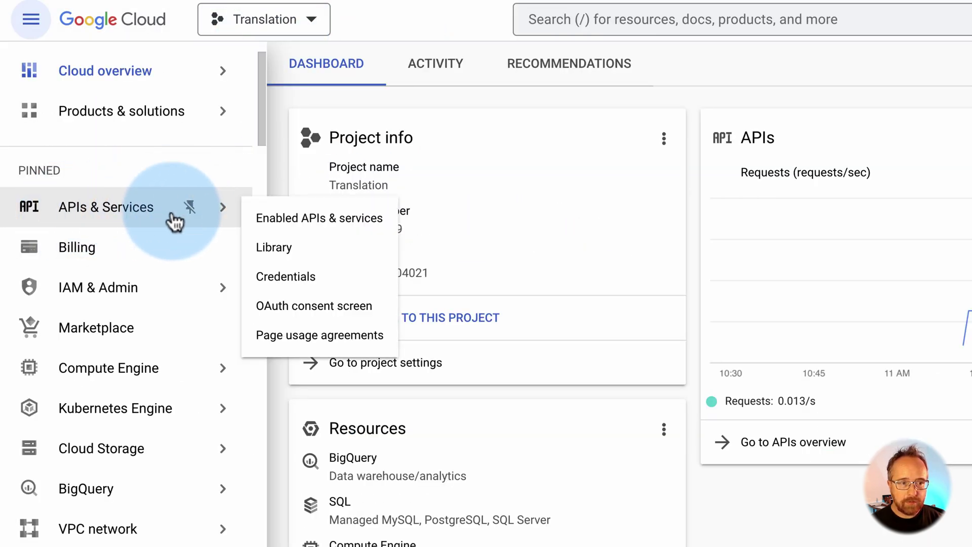
click(290, 277)
click(414, 71)
click(466, 116)
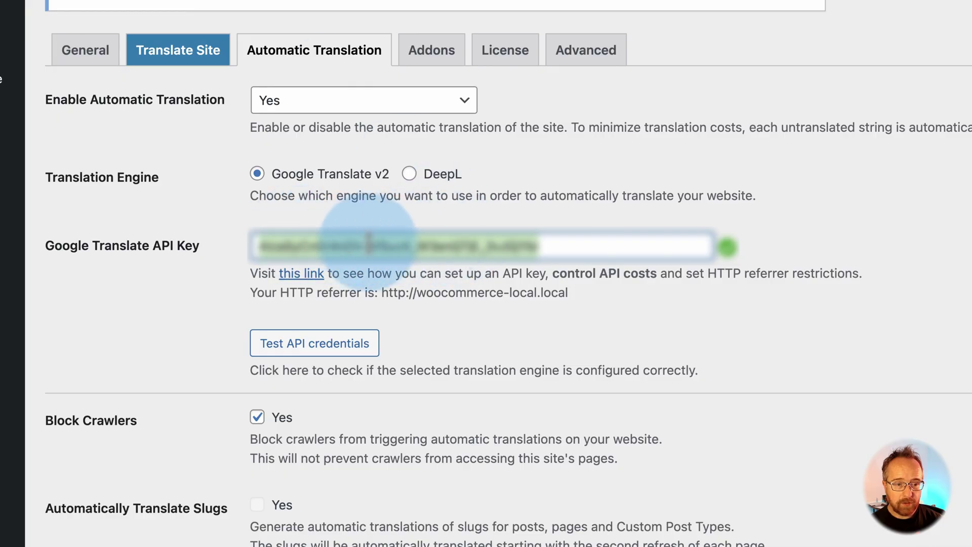
click(338, 350)
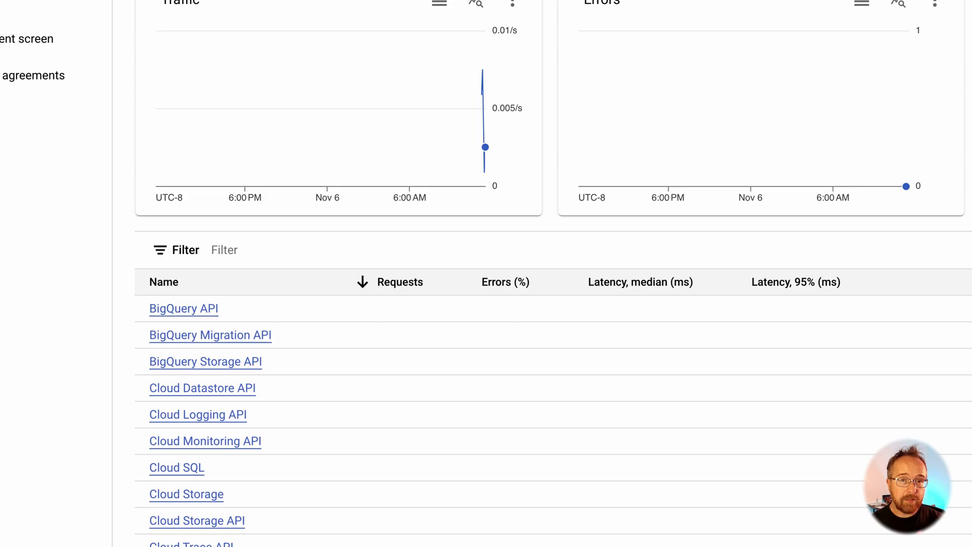
- Return to the Automatic Translation settings and launch the Translate Site visual editor
click(431, 117)
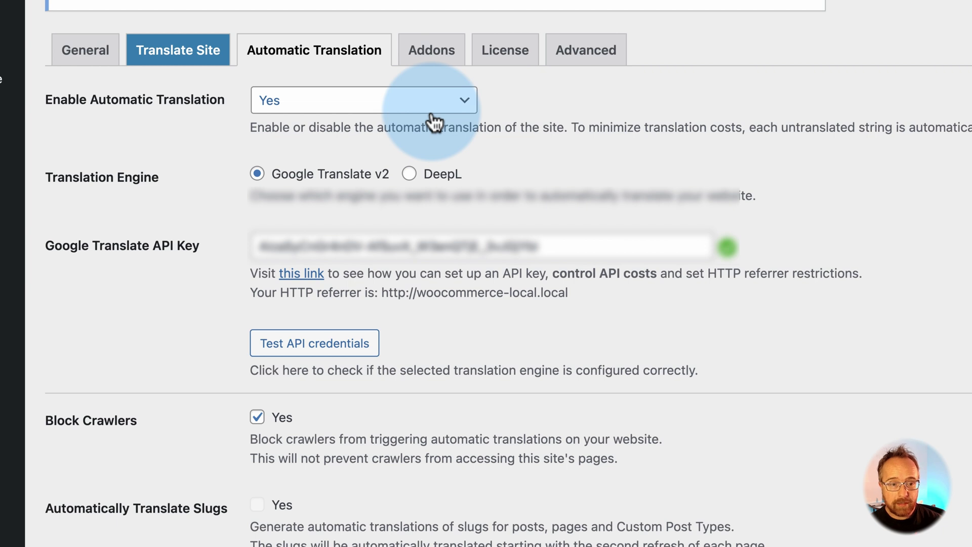
scroll(258, 152, down, 1)
click(182, 29)
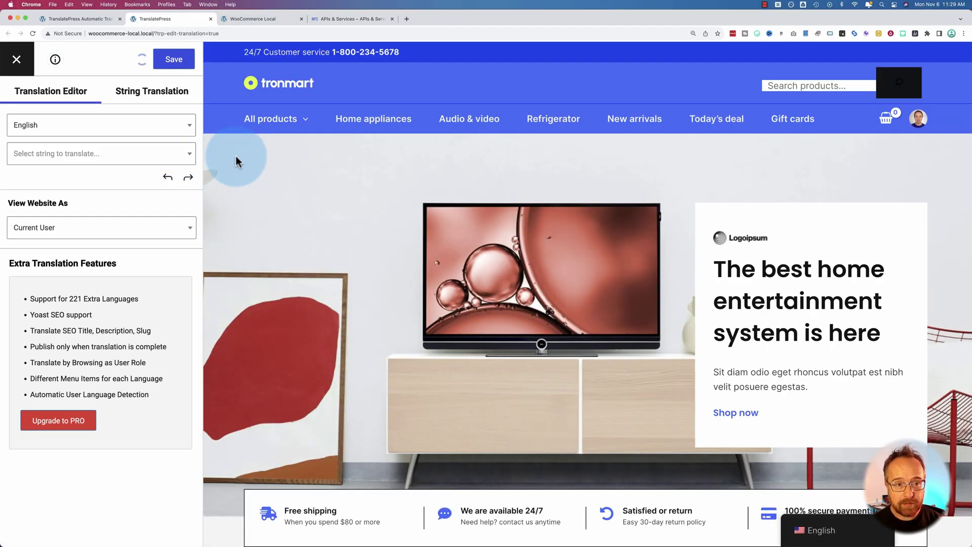
- Edit 'All products' in the editor and check its Spanish translation 'Todos los productos'
mouse_move(614, 123)
mouse_move(225, 127)
click(225, 130)
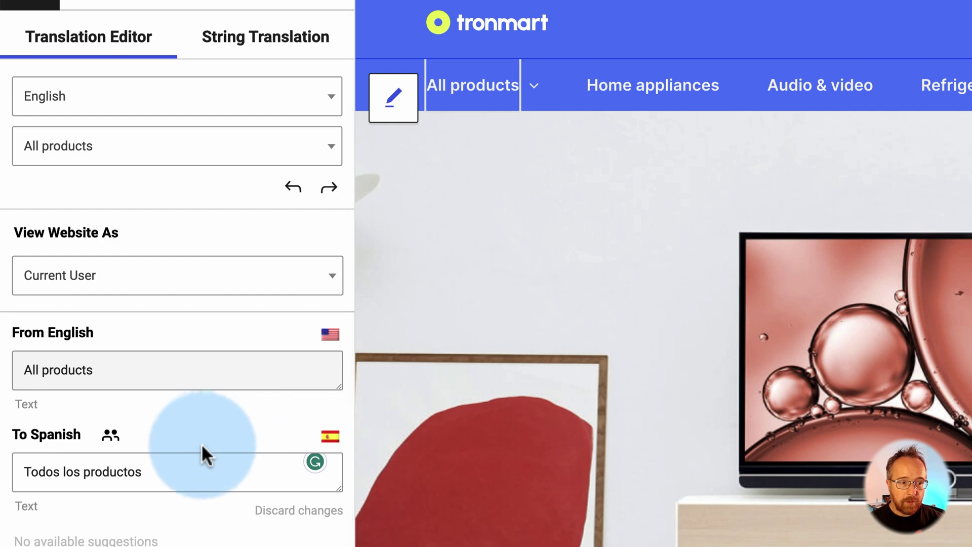
drag(176, 471, 21, 471)
click(165, 471)
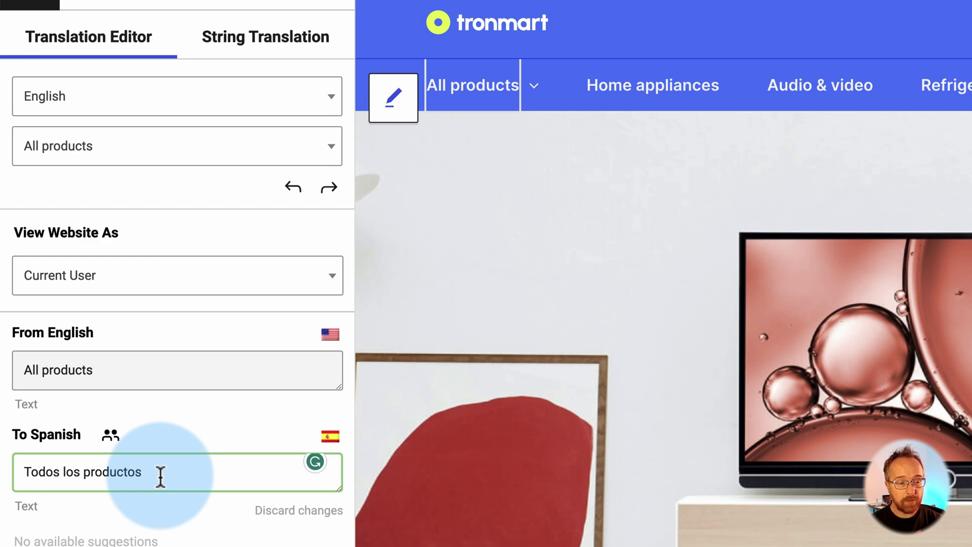
scroll(156, 476, down, 1)
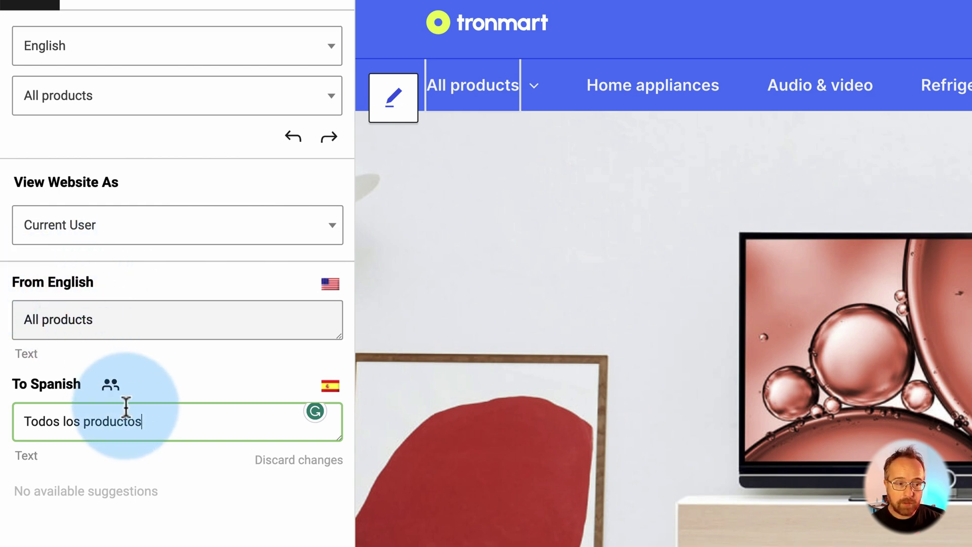
scroll(117, 532, down, 2)
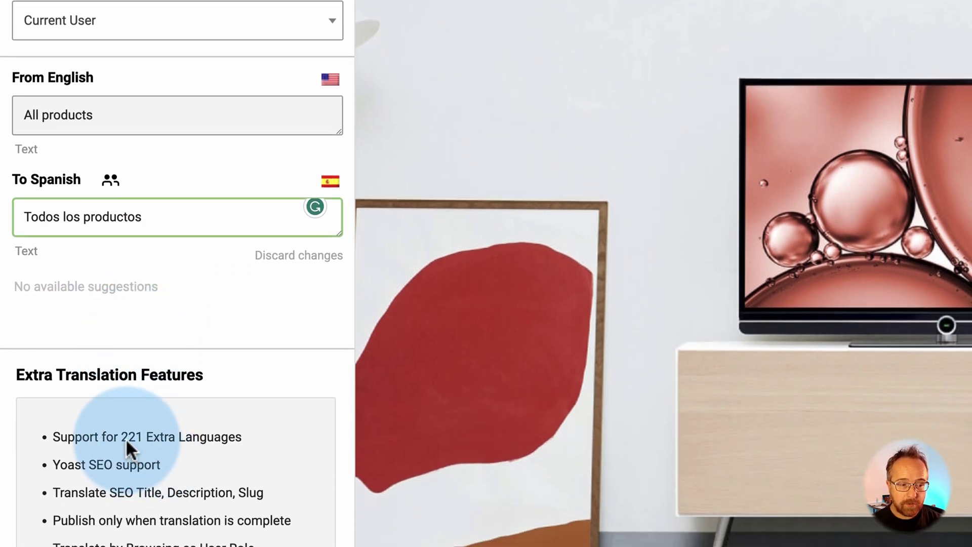
double_click(124, 437)
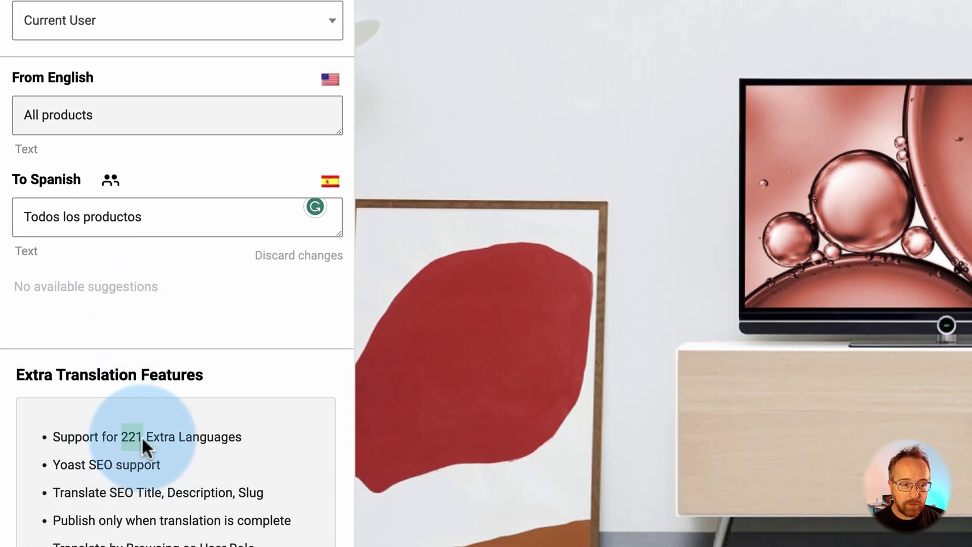
scroll(218, 376, up, 4)
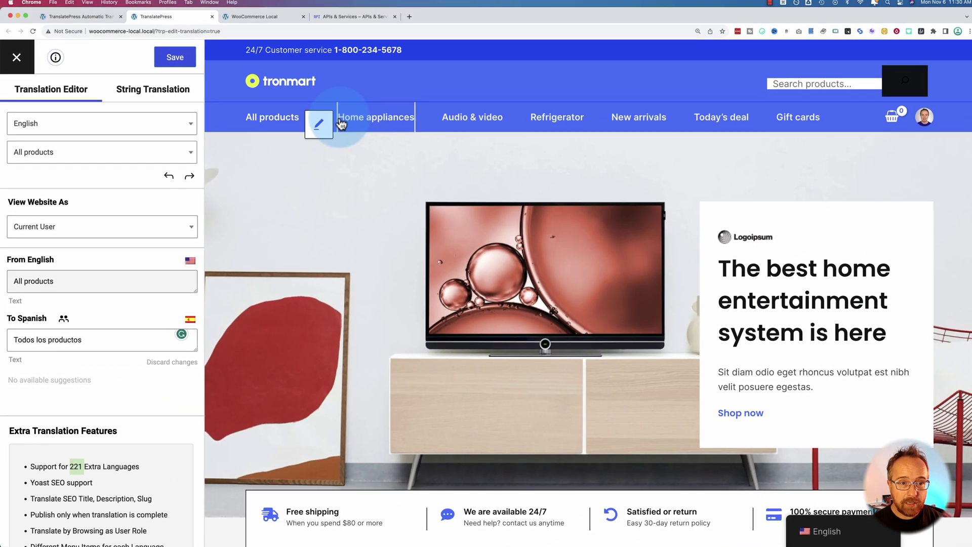
- Review the auto-translated Home appliances ('Electrodomésticos') and Refrigerator menu items
click(316, 127)
scroll(131, 358, down, 2)
double_click(39, 414)
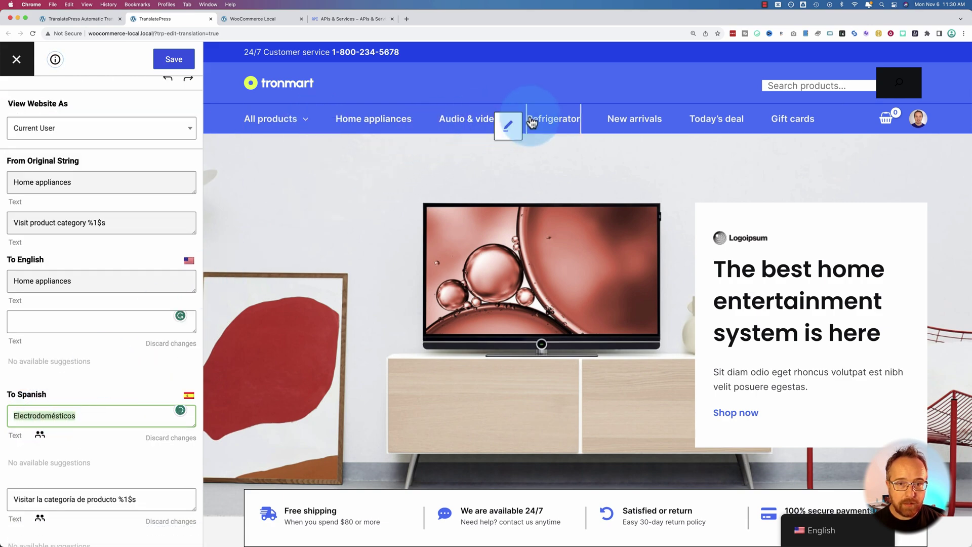
click(507, 126)
scroll(68, 365, up, 2)
- Edit the '24/7 Customer service' Spanish translation to '24/7 Servicio al cliente' and save
mouse_move(238, 66)
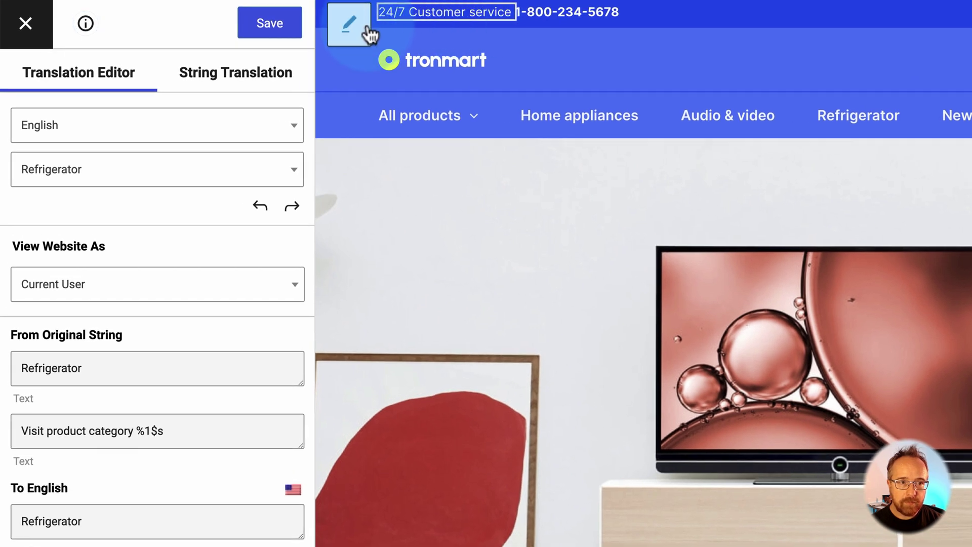
click(367, 31)
scroll(167, 397, down, 2)
drag(21, 385, 286, 384)
click(88, 386)
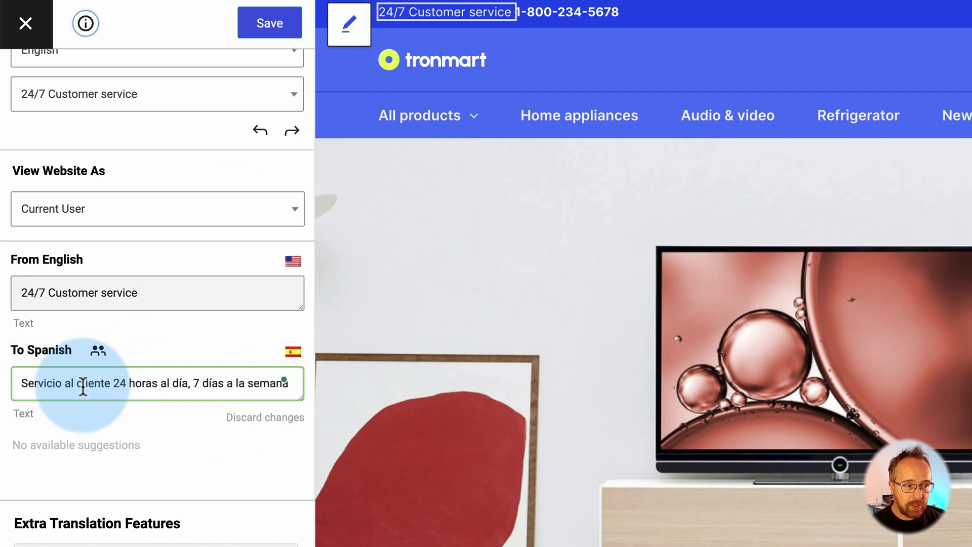
drag(19, 384, 287, 383)
click(41, 383)
drag(32, 385, 94, 383)
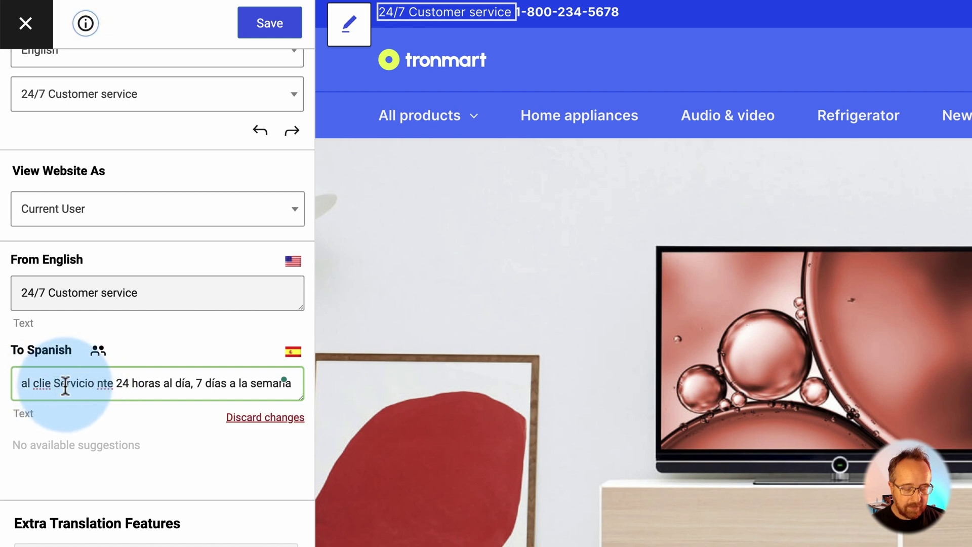
key(ctrl+z)
text(24/7)
drag(140, 384, 152, 412)
key(BackSpace)
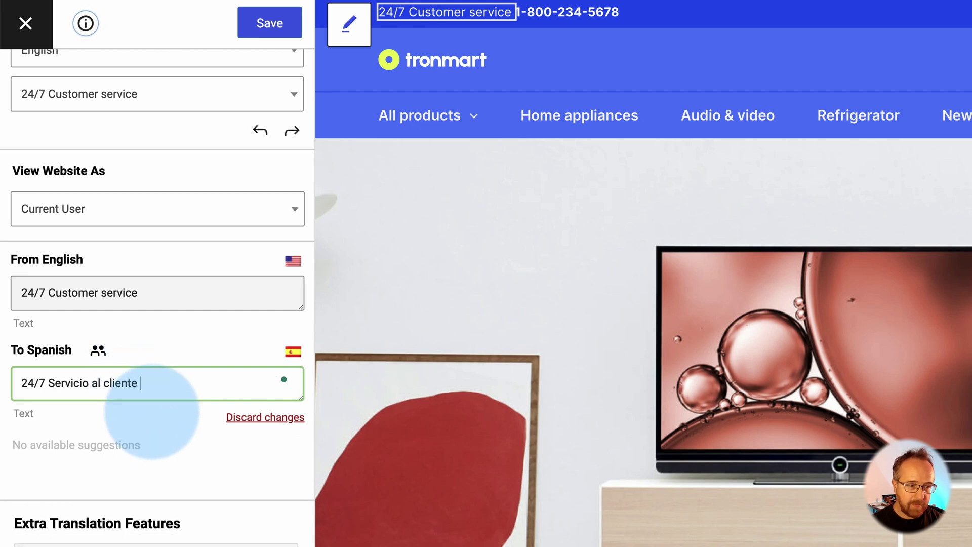
drag(44, 385, 10, 389)
click(256, 22)
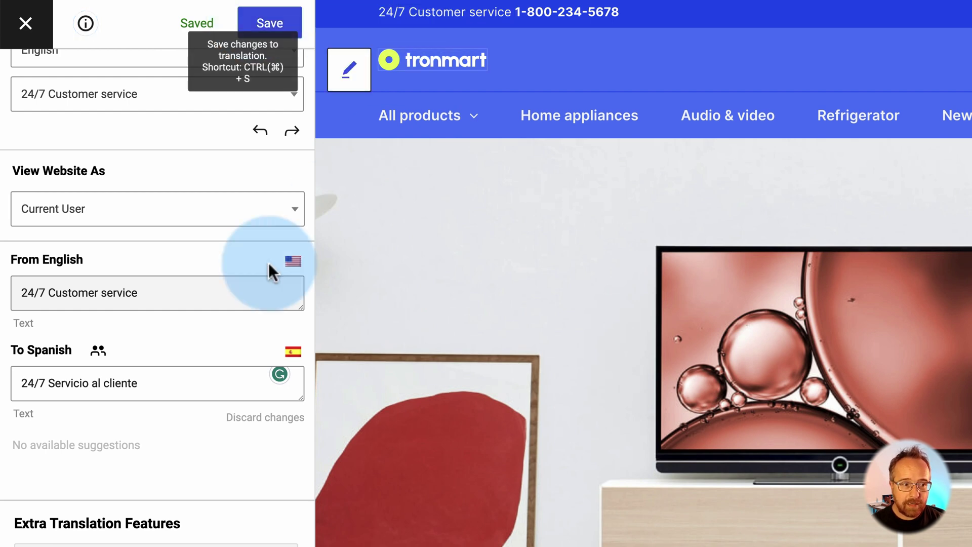
- Inspect the store logo's original image address in the translation editor
drag(138, 383, 93, 377)
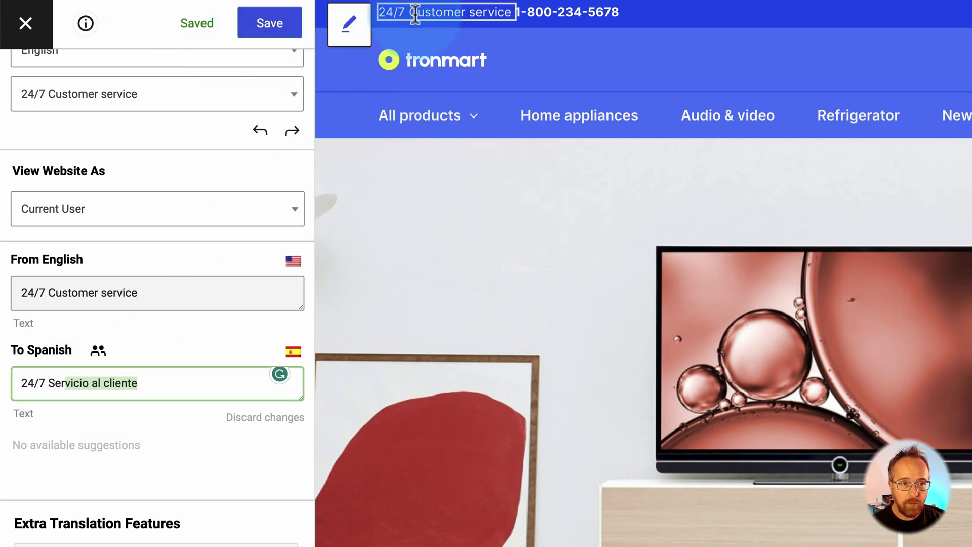
click(333, 85)
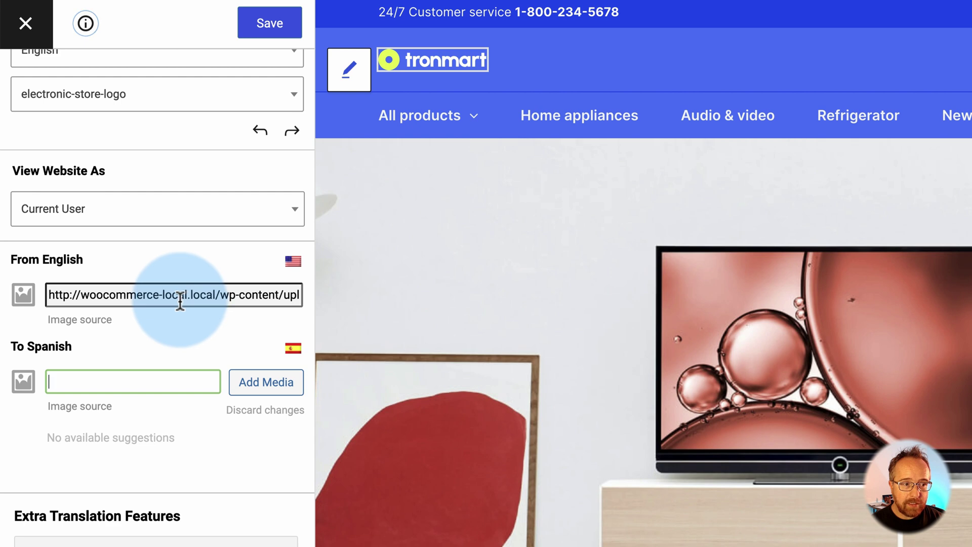
drag(57, 297, 330, 297)
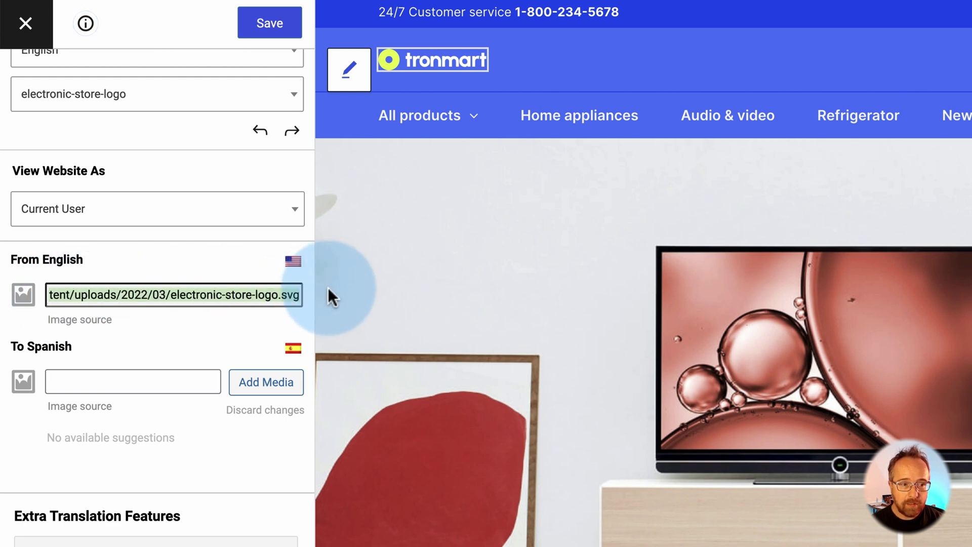
click(421, 76)
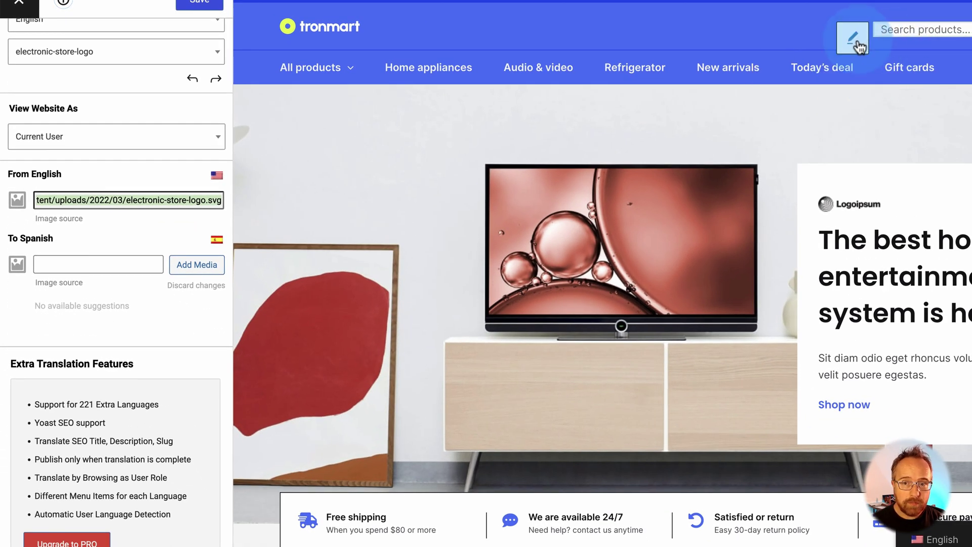
- Copy the 'Search products' placeholder text into an external translator
click(859, 45)
drag(20, 199, 102, 197)
click(75, 264)
click(64, 199)
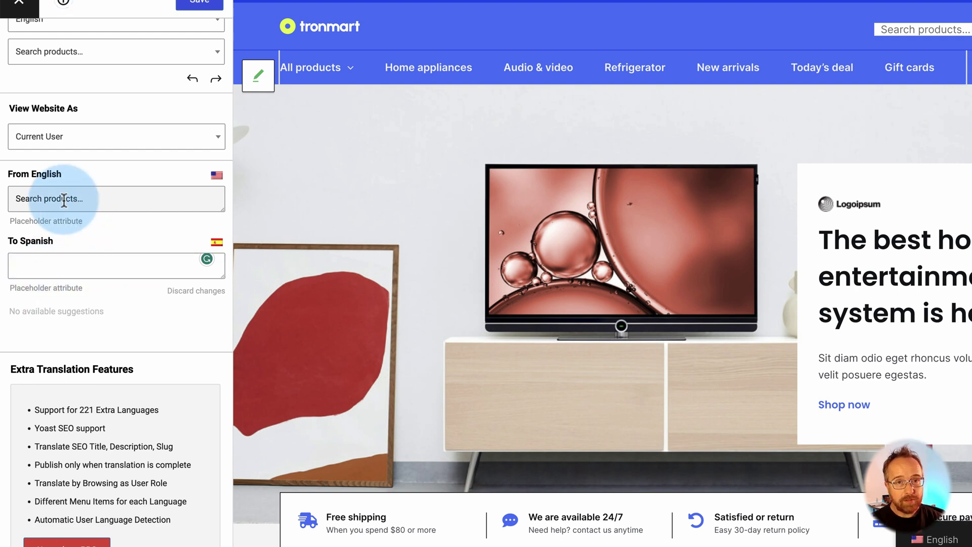
drag(63, 198, 16, 199)
key(ctrl+c)
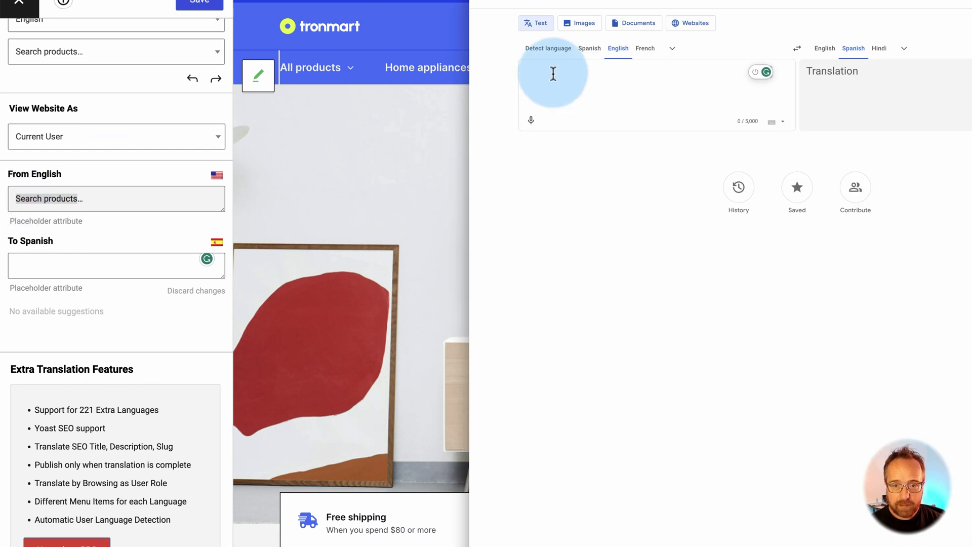
click(582, 86)
key(ctrl+v)
- Paste 'Buscar Productos...' as the Spanish search placeholder and save it
click(121, 282)
text(Buscar Productos)
click(193, 4)
click(96, 265)
click(200, 3)
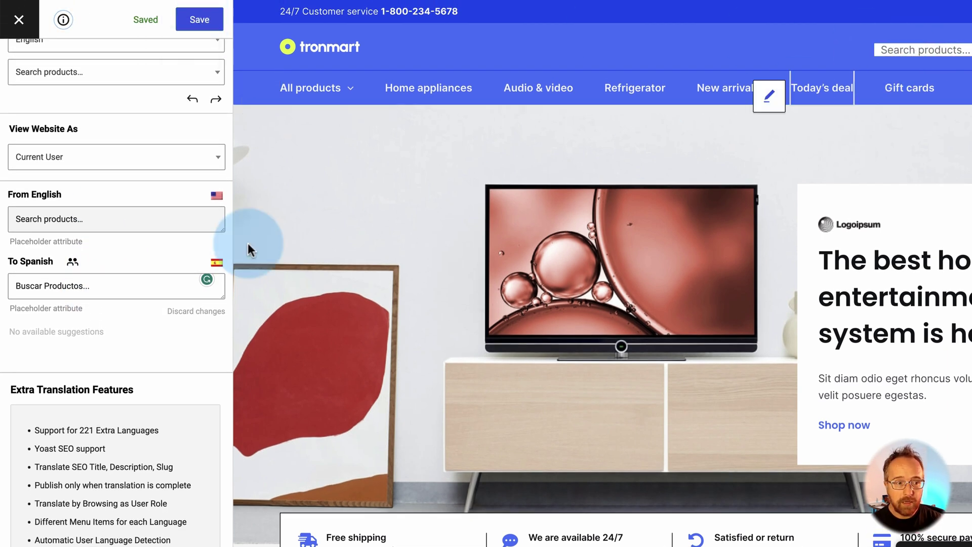
drag(97, 287, 18, 287)
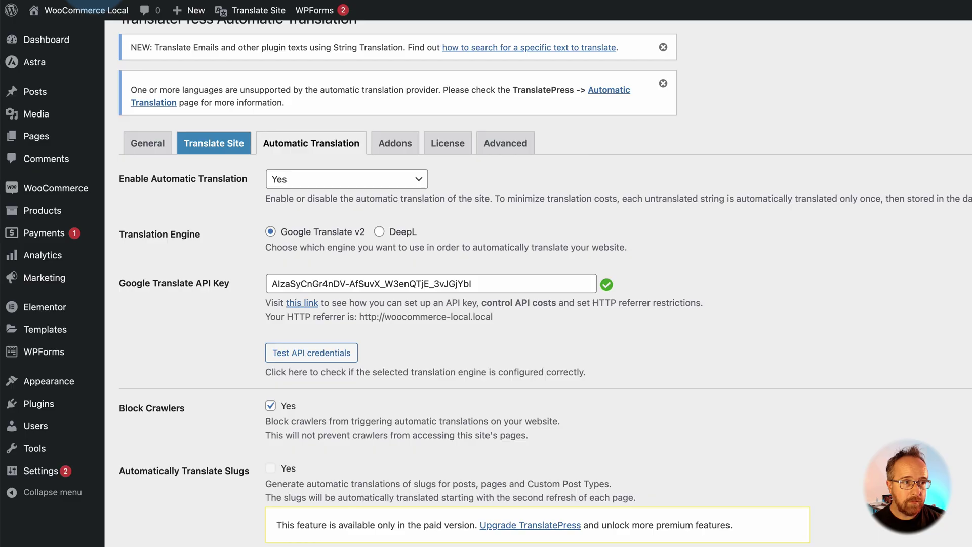
- View the live storefront in Spanish to check the placeholder and customer-service translations
mouse_move(76, 9)
click(55, 32)
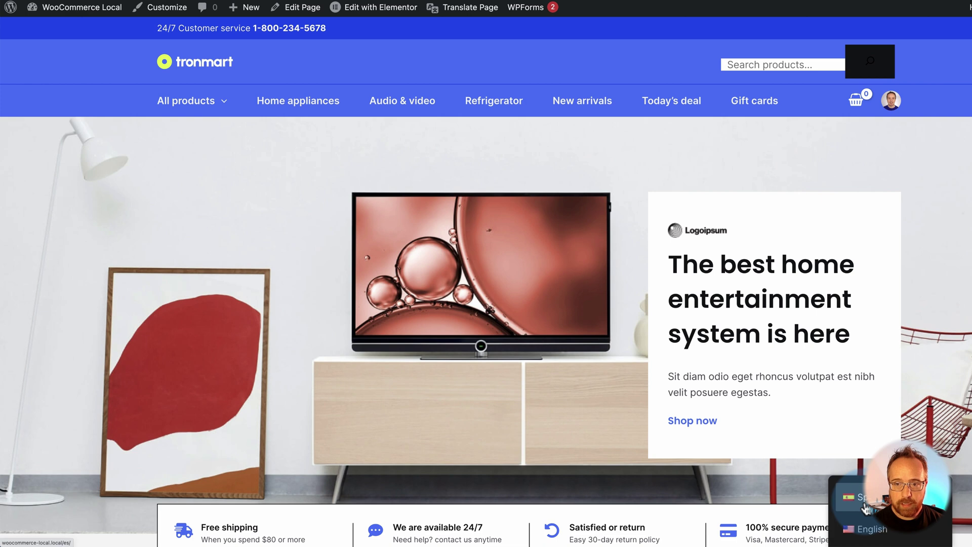
click(866, 504)
click(827, 65)
drag(156, 28, 248, 28)
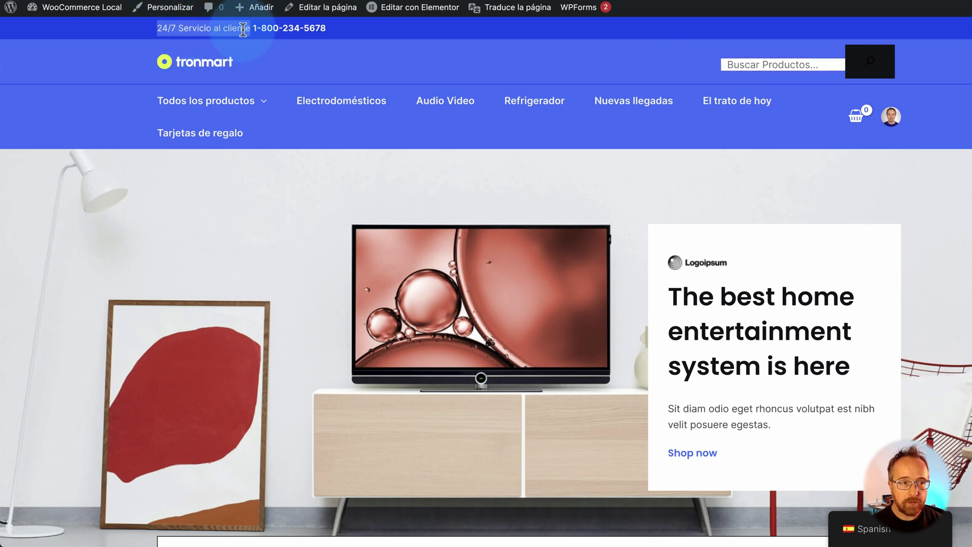
- Save 'El mejor sistema de entretenimiento en casa está aquí' as the hero heading's translation
mouse_move(81, 6)
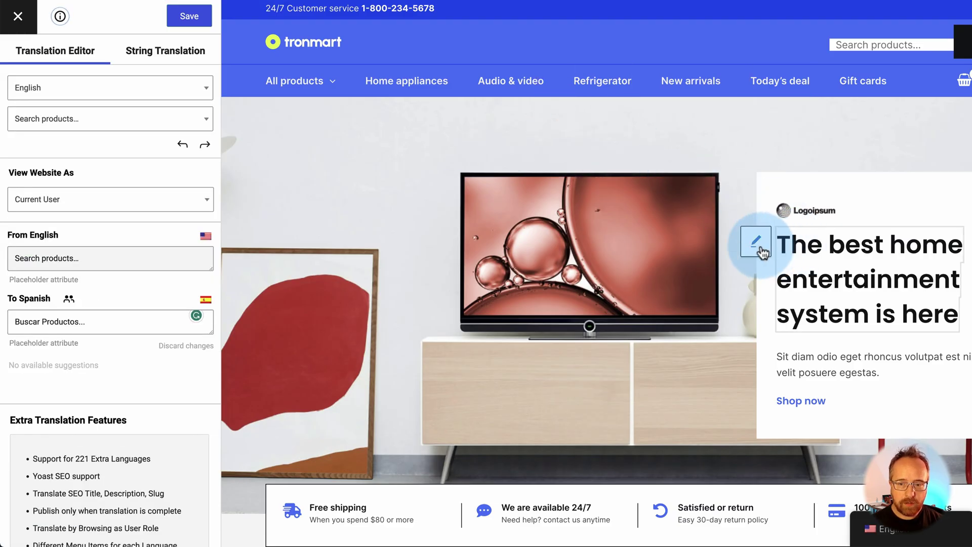
click(762, 252)
click(76, 326)
click(189, 23)
click(189, 18)
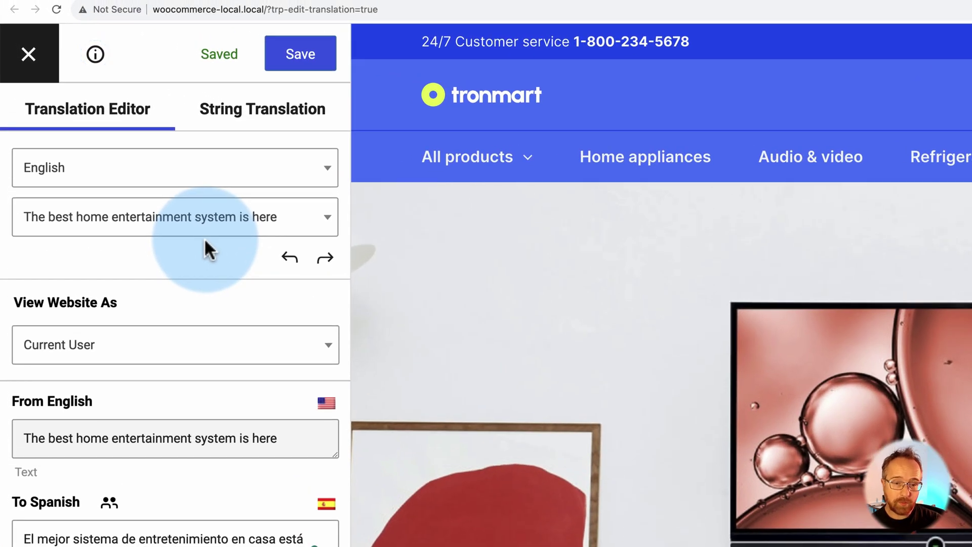
- Look over the URL Slugs Translation page and its slug types, then move to Gettext strings
click(260, 124)
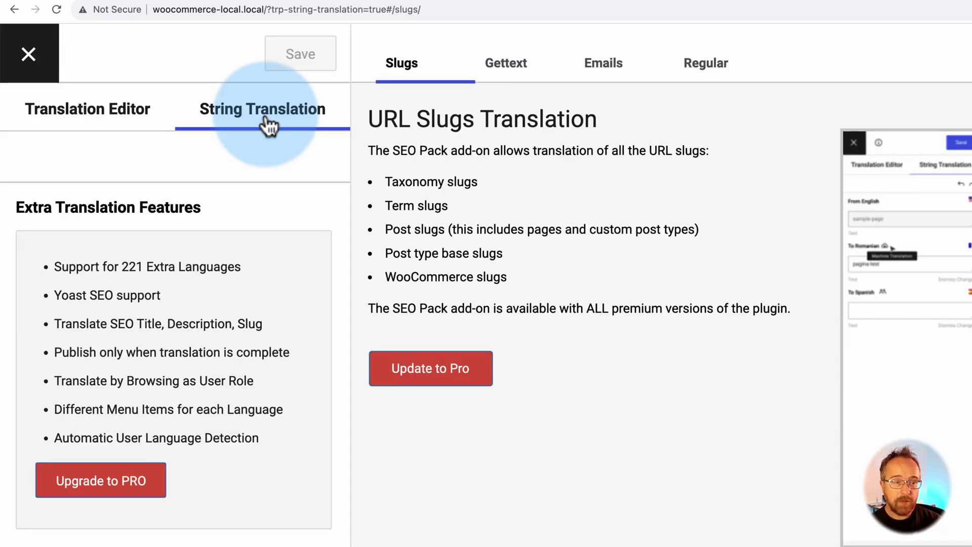
drag(372, 120, 567, 135)
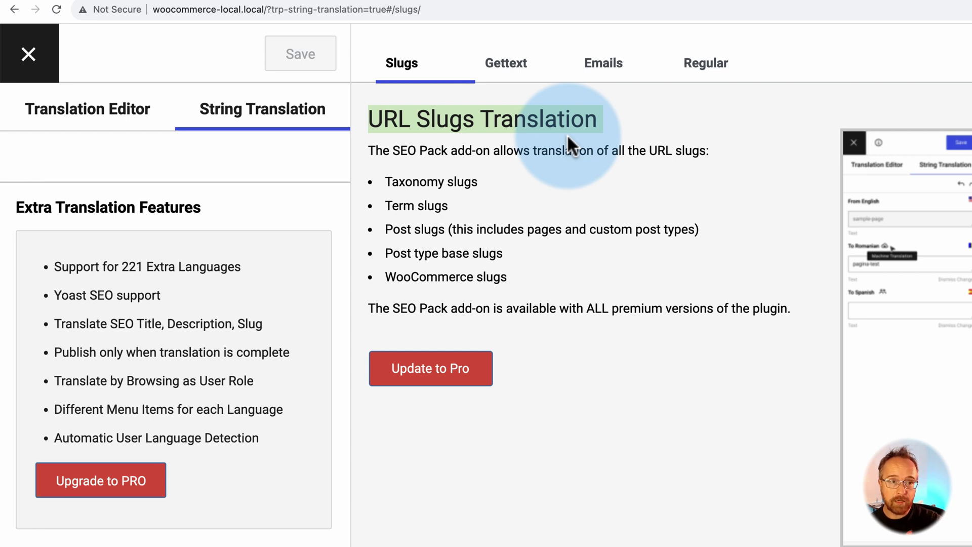
click(371, 122)
drag(371, 121, 569, 250)
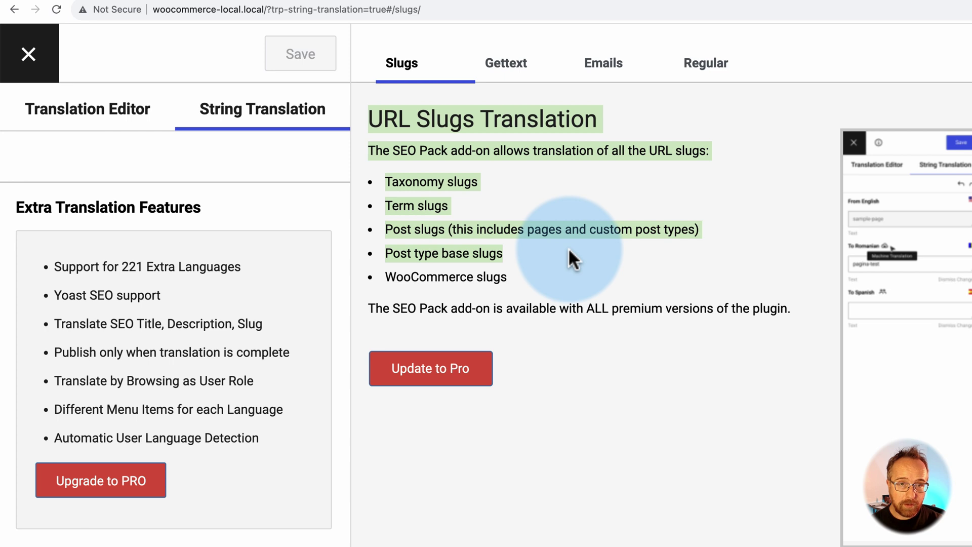
drag(476, 253, 500, 243)
click(517, 79)
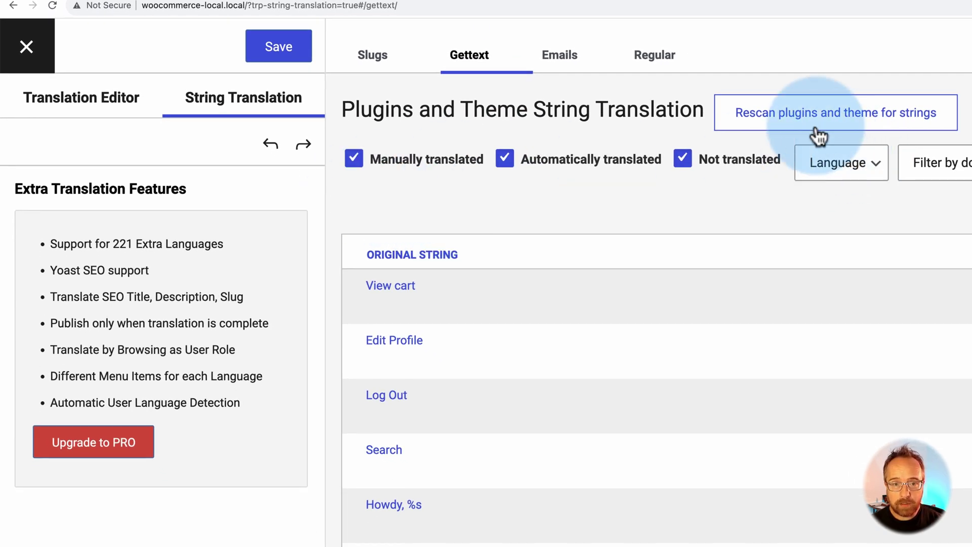
- Rescan plugins and theme, review View cart, Edit Profile, Search and Howdy, %s translations, then save
click(799, 122)
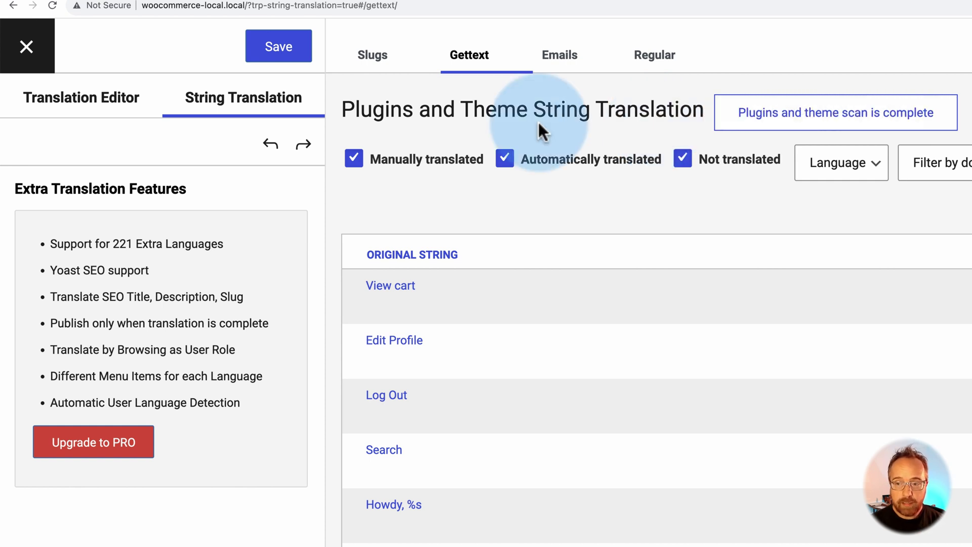
click(380, 307)
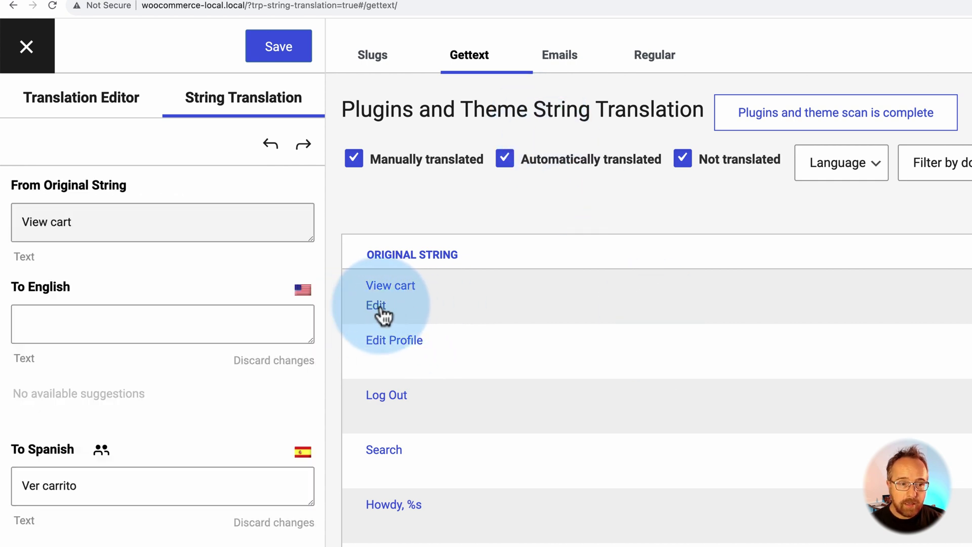
drag(80, 484, 17, 487)
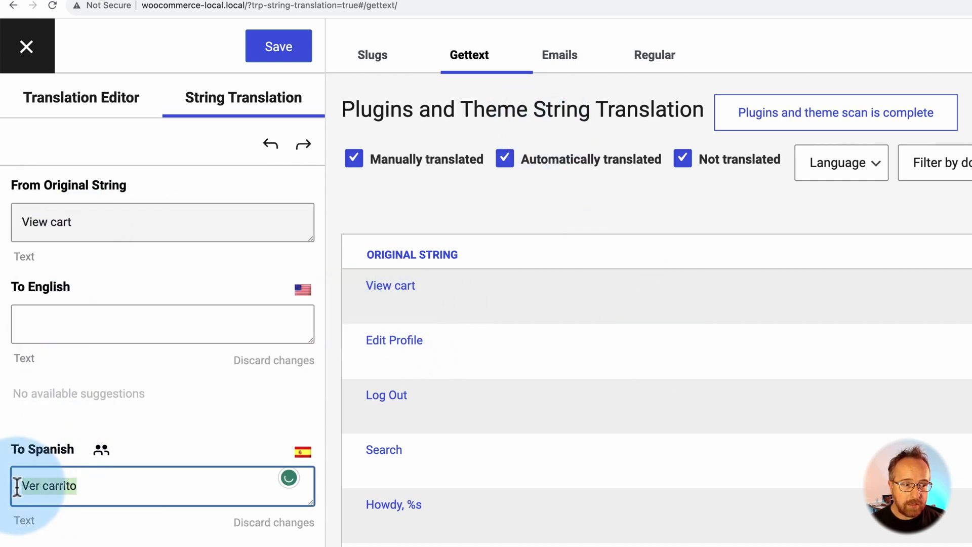
click(375, 360)
drag(82, 486, 13, 483)
click(368, 475)
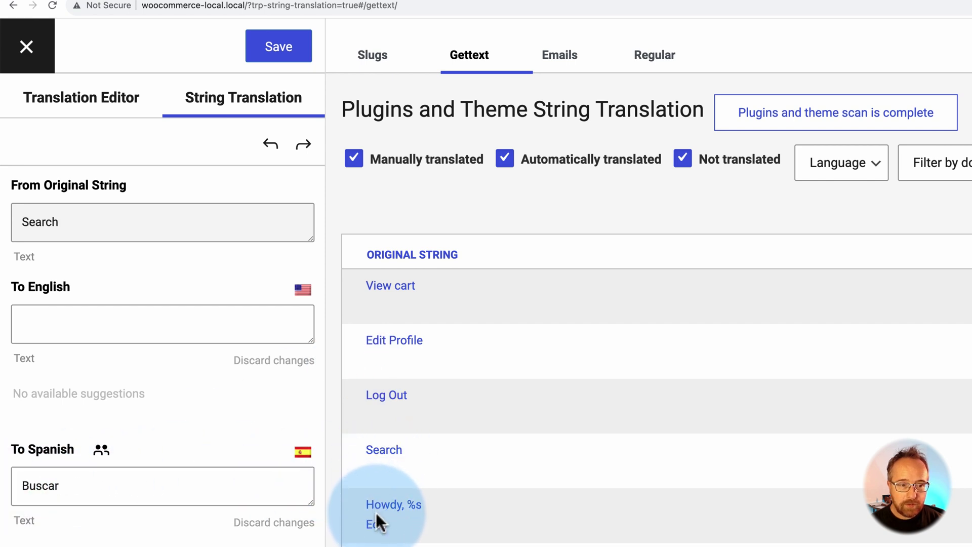
click(375, 527)
click(253, 43)
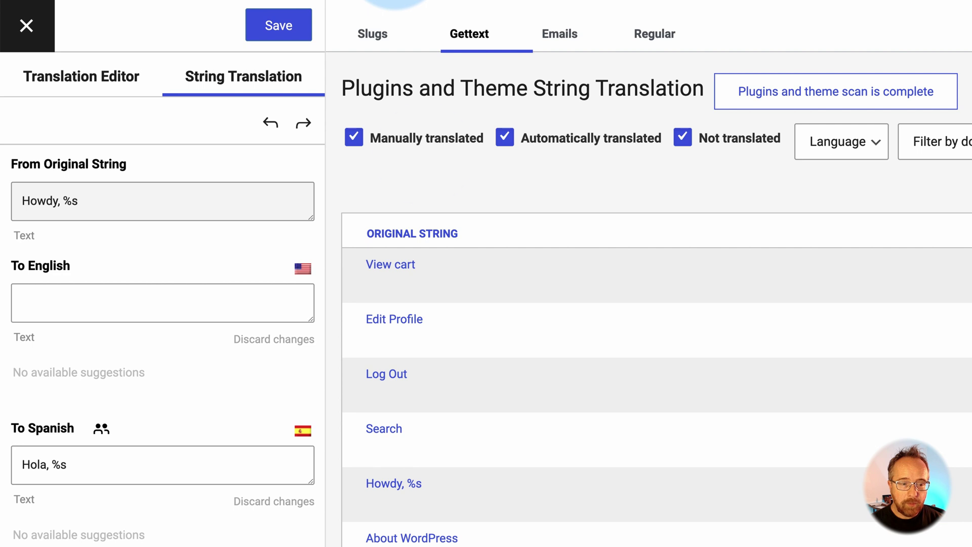
- Point out the 15005 total Gettext items in the list
mouse_move(435, 294)
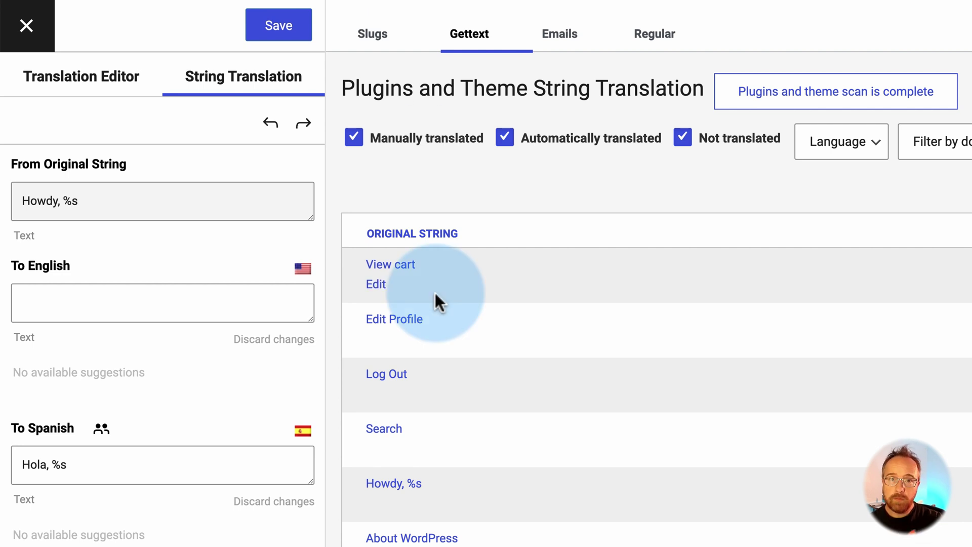
scroll(494, 502, down, 2)
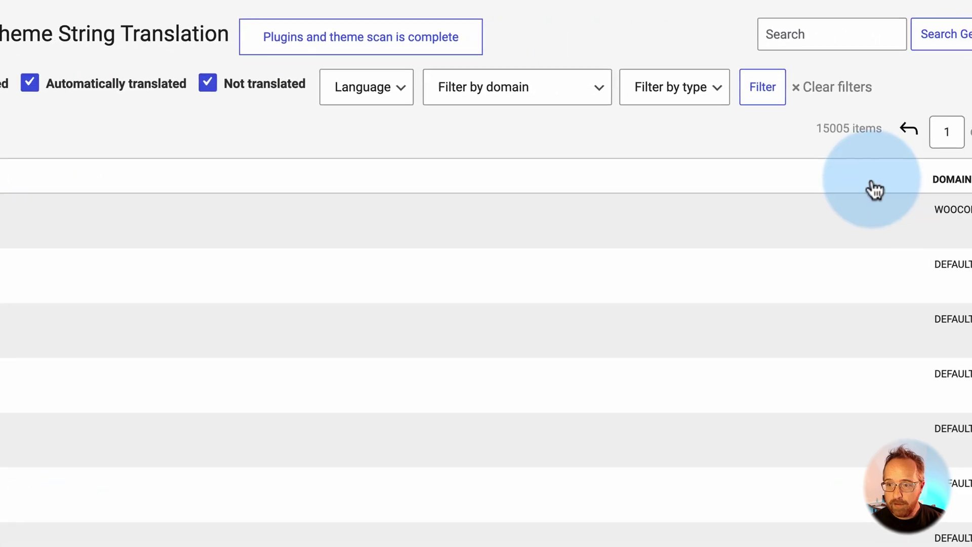
triple_click(855, 129)
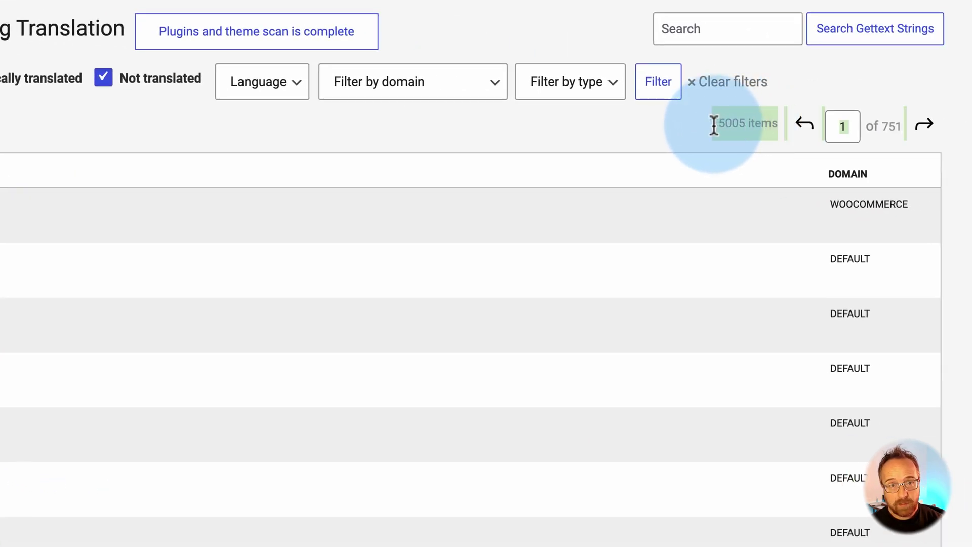
click(704, 128)
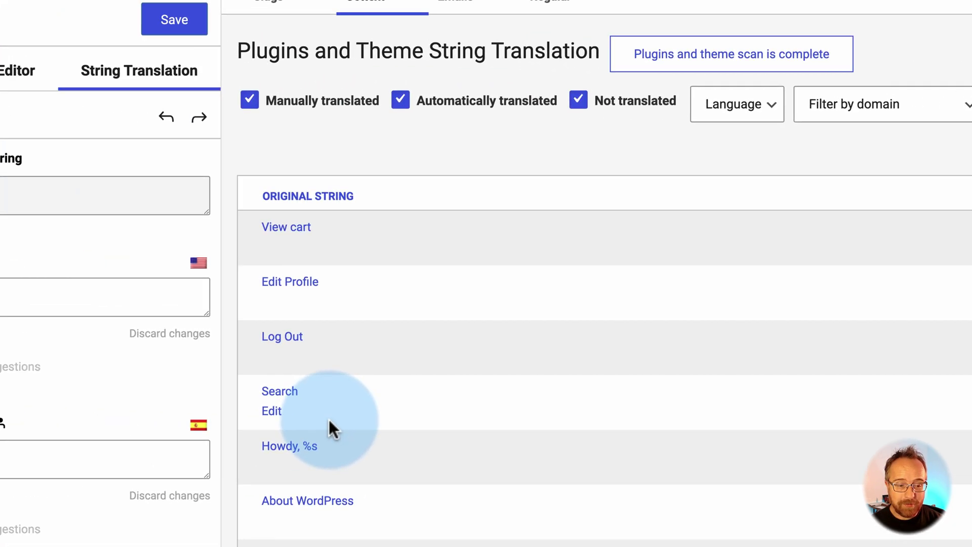
scroll(330, 419, down, 10)
- Review the Spanish translations of Dashboard (Escritorio), Themes and Menus (Menús)
click(375, 408)
click(33, 462)
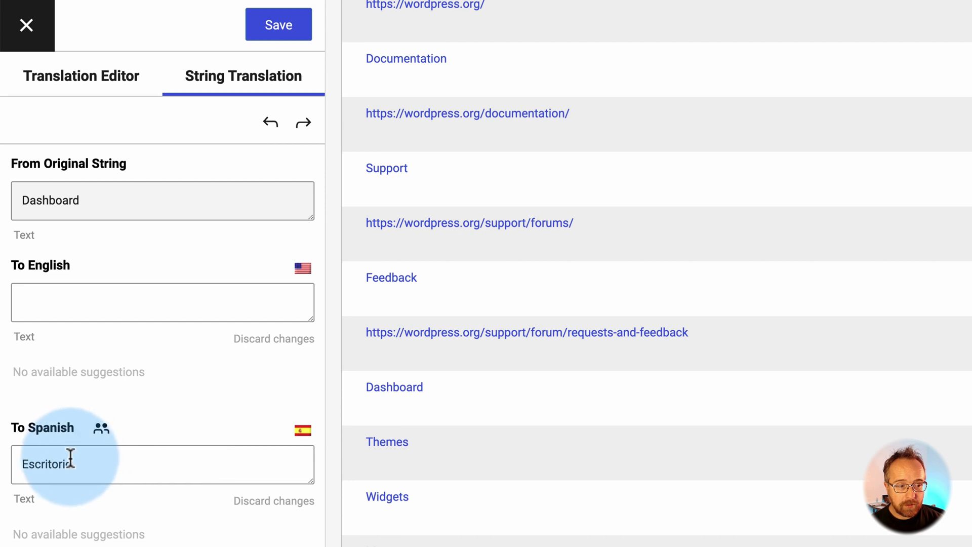
click(376, 461)
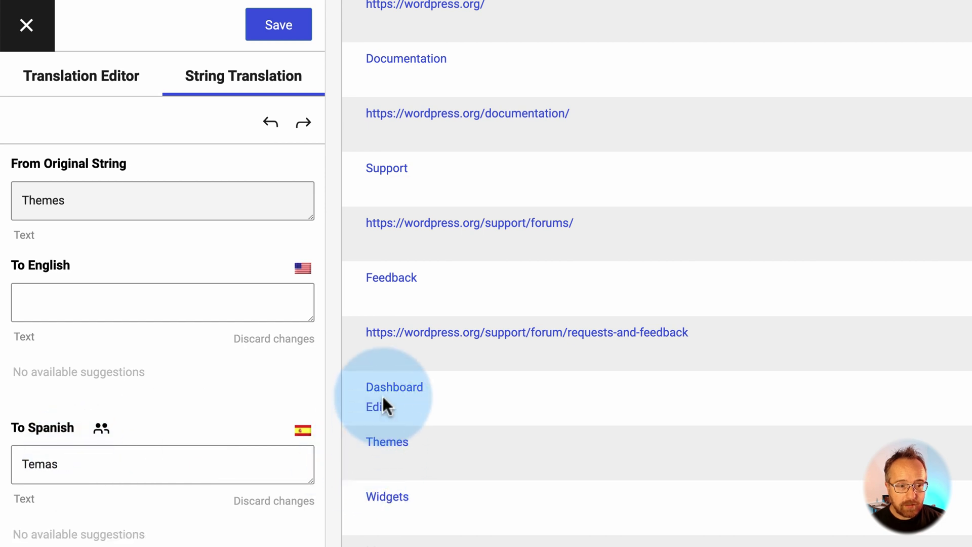
click(376, 546)
scroll(656, 273, up, 10)
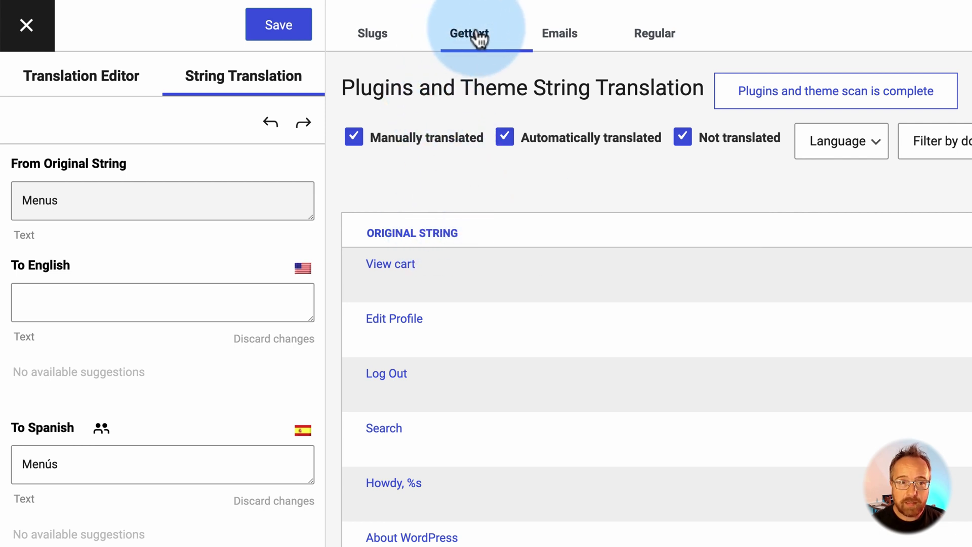
- Switch to the Emails strings and rescan plugins and theme for email strings
click(557, 46)
click(654, 93)
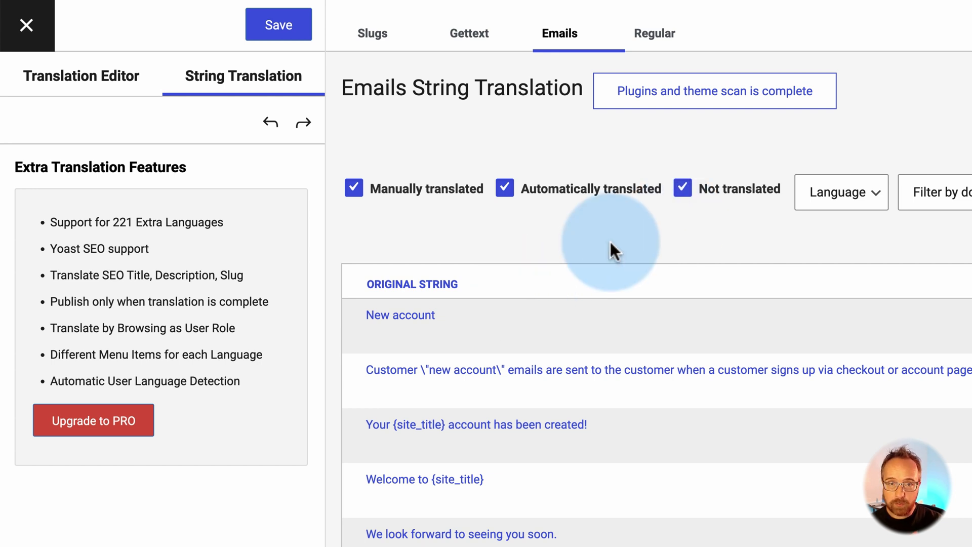
mouse_move(364, 325)
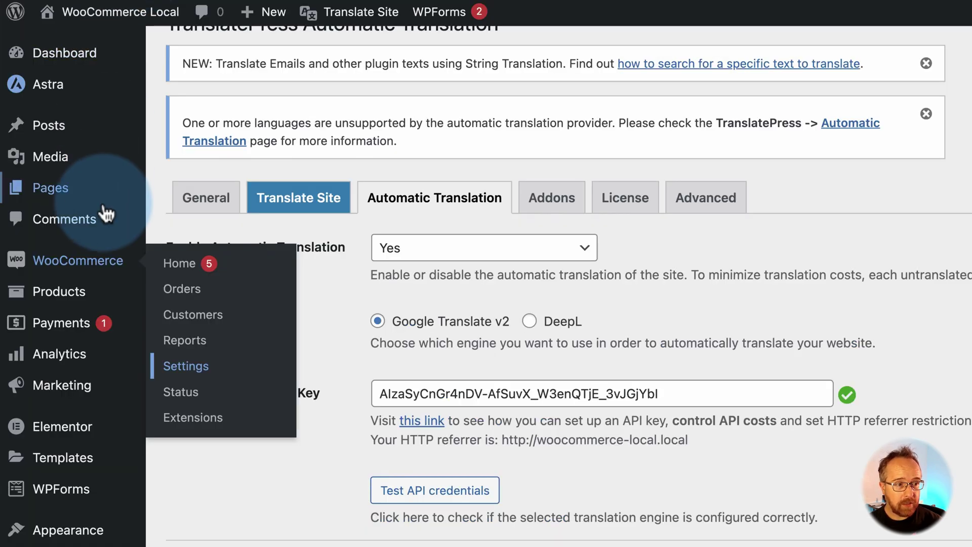
- Open WooCommerce email settings and highlight the order emails sent to the admin
mouse_move(97, 267)
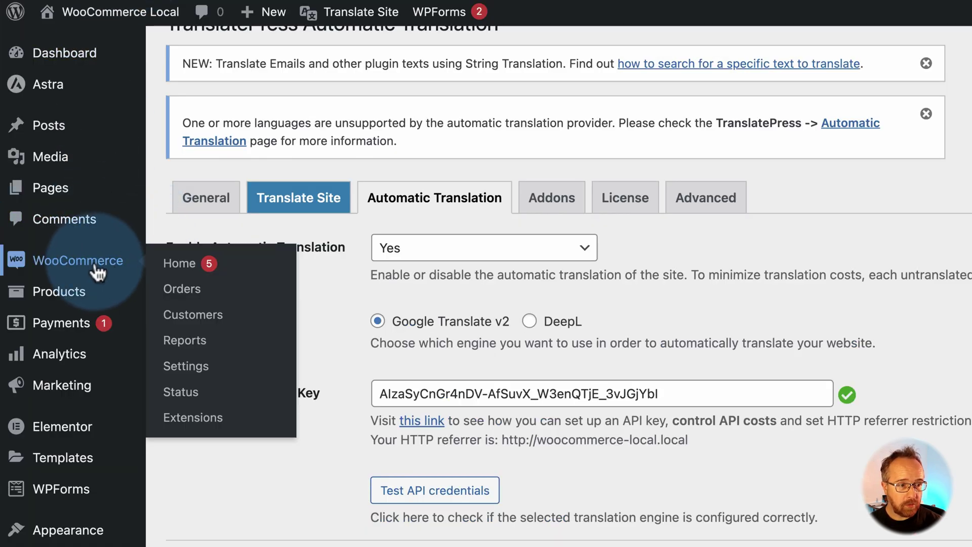
click(187, 383)
click(668, 141)
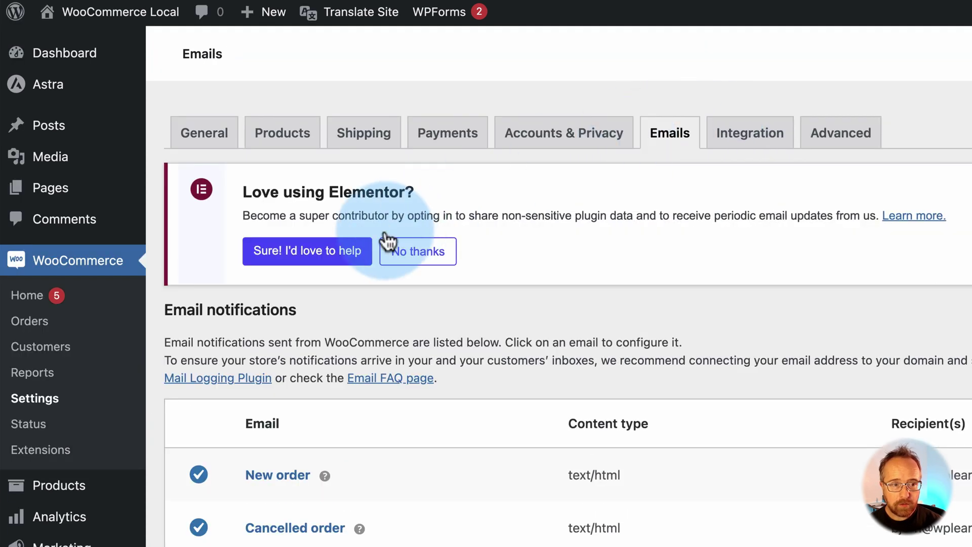
scroll(385, 243, down, 5)
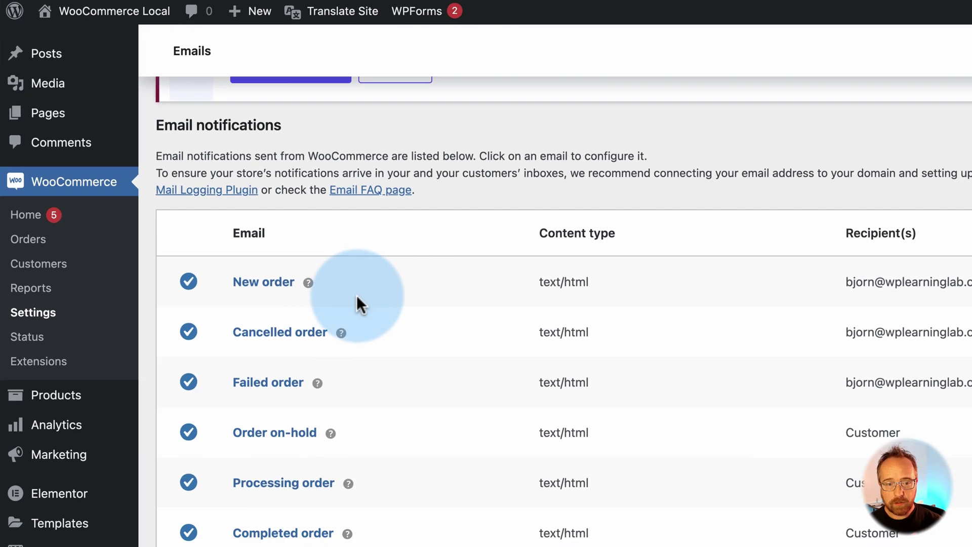
scroll(354, 293, down, 3)
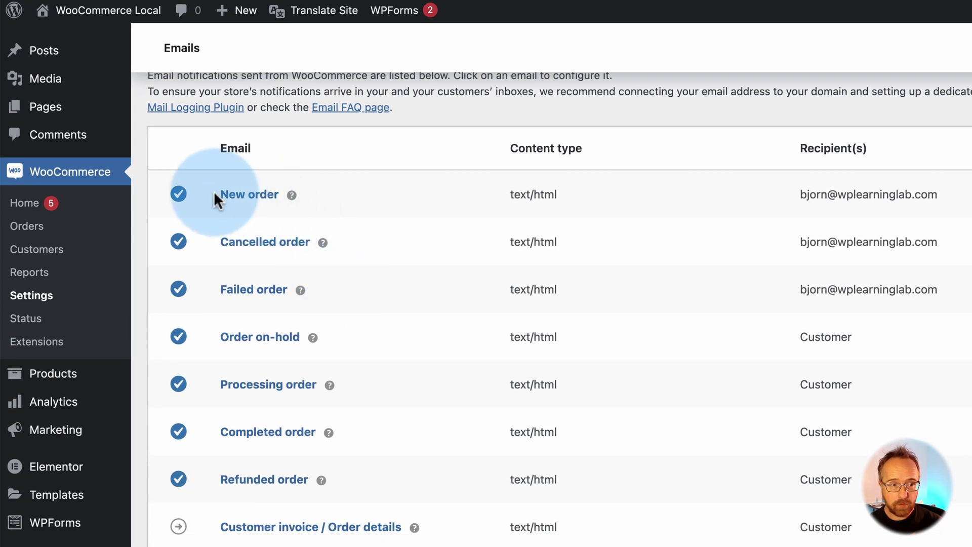
drag(213, 192, 941, 291)
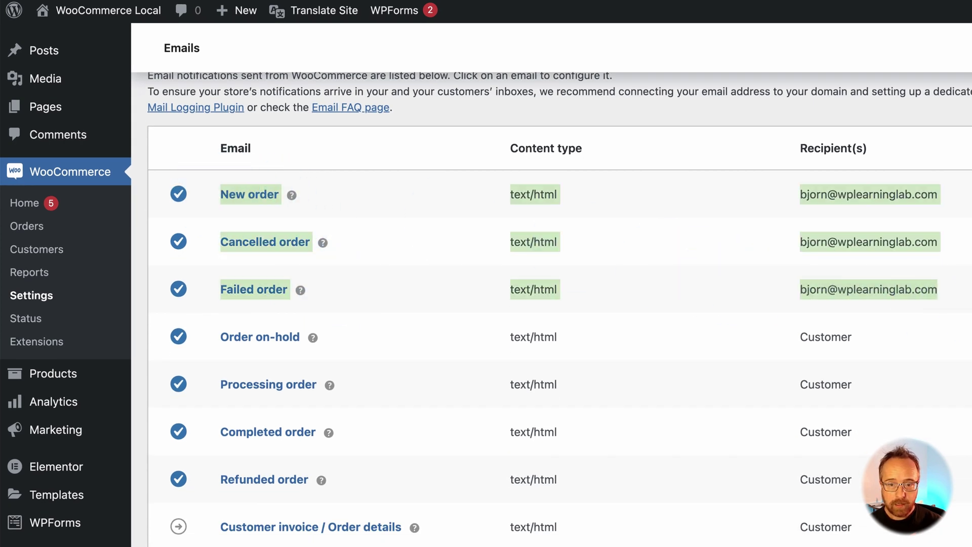
scroll(901, 347, down, 3)
drag(219, 252, 734, 484)
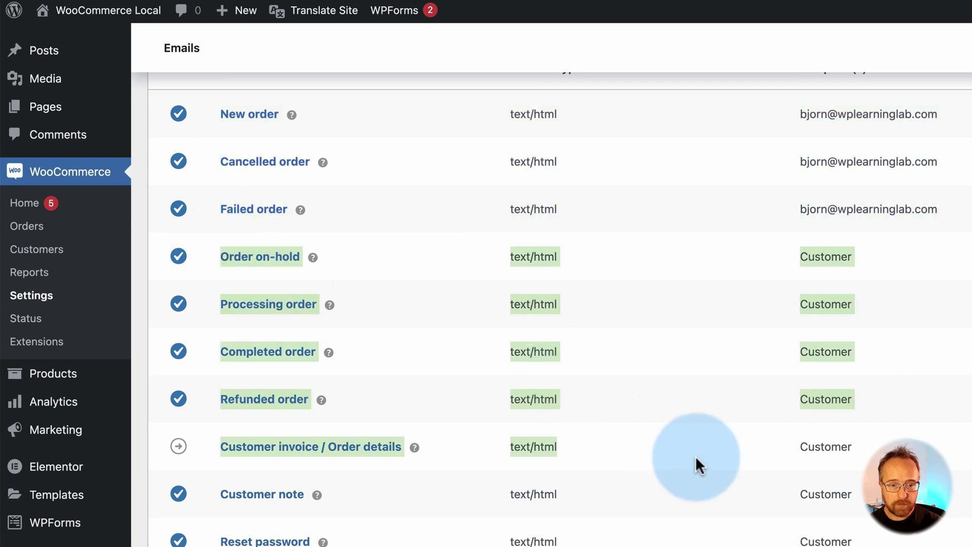
scroll(217, 349, up, 1)
click(217, 349)
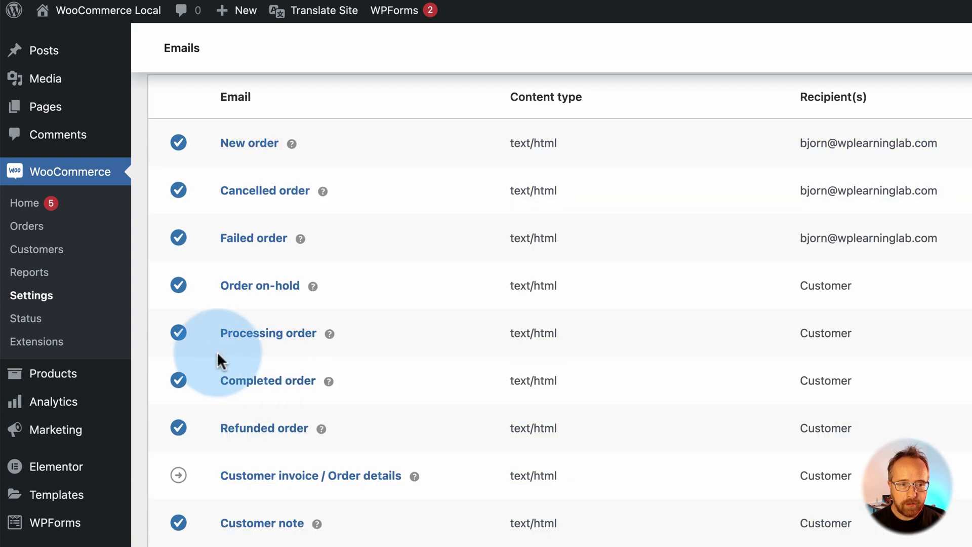
- Open the Processing order email and inspect its Email heading and Additional content fields
click(255, 342)
scroll(355, 344, down, 3)
click(482, 371)
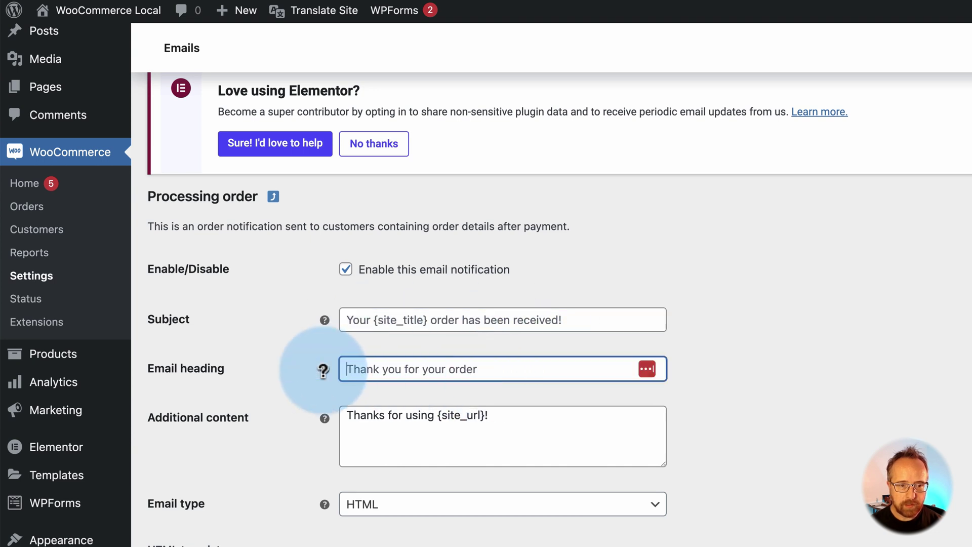
scroll(323, 371, down, 1)
click(347, 412)
drag(347, 412, 445, 417)
click(517, 413)
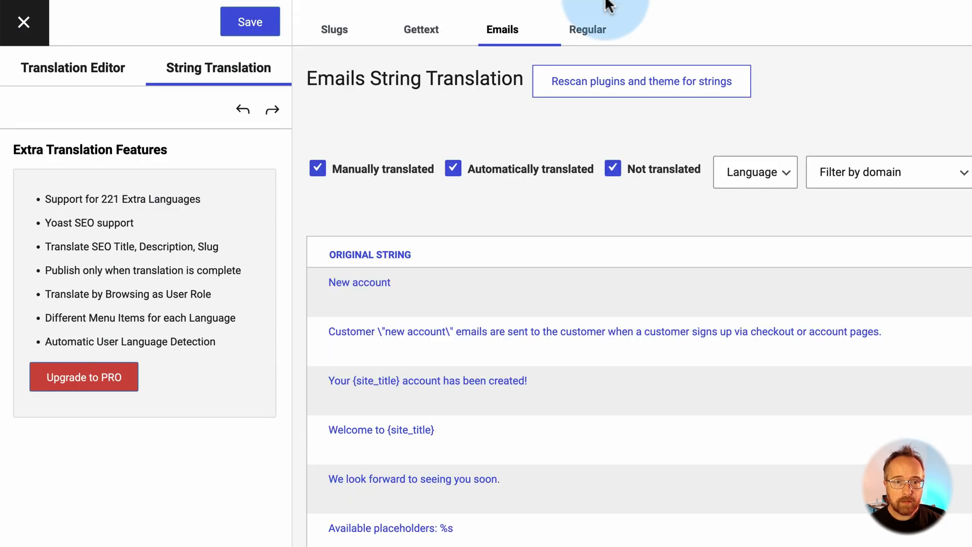
- Open the Email type, HTML, Plain text and email format description strings for Spanish translation
scroll(509, 442, down, 8)
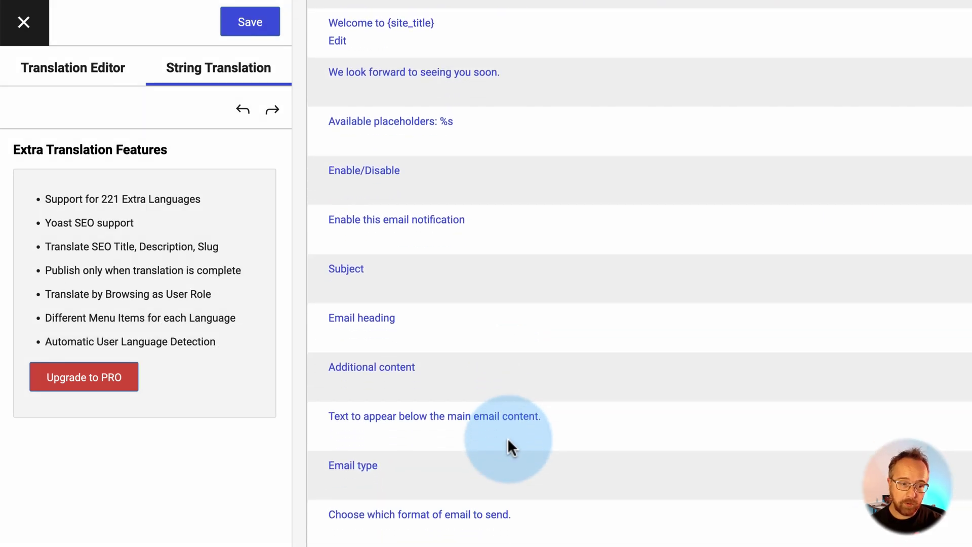
scroll(508, 441, down, 5)
click(335, 252)
click(160, 417)
drag(161, 417, 19, 418)
click(328, 399)
click(333, 350)
click(334, 300)
click(338, 252)
scroll(481, 348, up, 10)
- Review the 'Welcome to {site_title}' and 'We look forward' email strings
click(336, 376)
click(337, 418)
scroll(633, 192, up, 2)
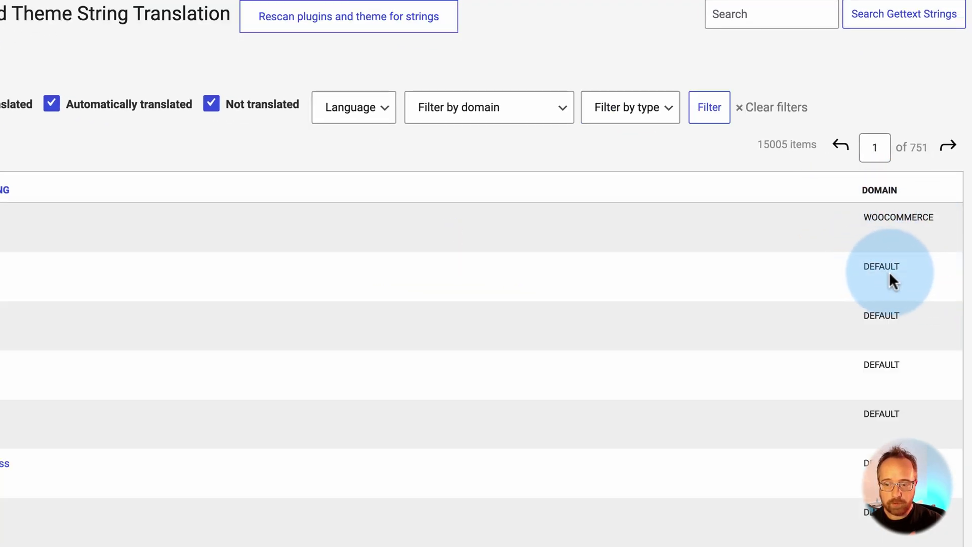
scroll(885, 312, down, 13)
scroll(886, 312, up, 11)
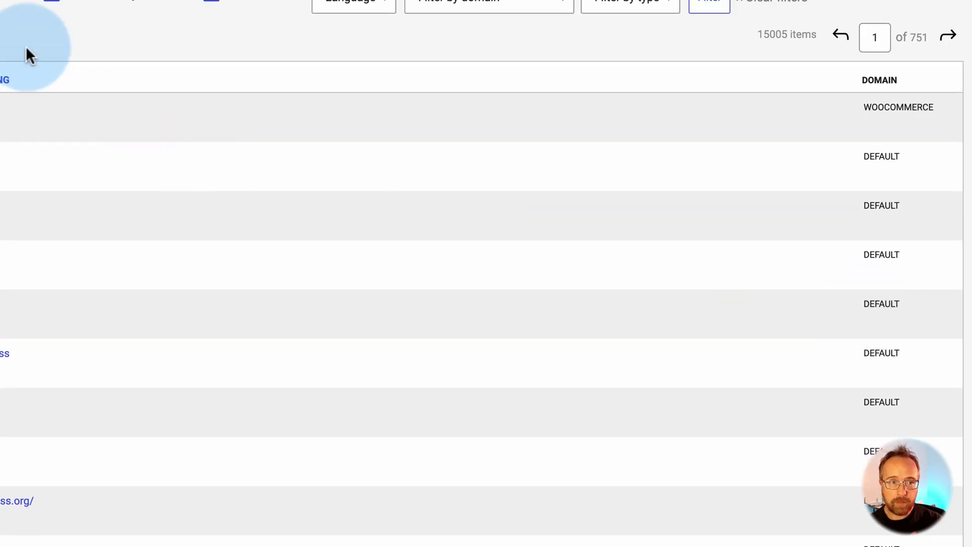
scroll(26, 41, up, 2)
- Filter the email strings to the woocommerce domain
click(160, 1)
click(96, 2)
click(463, 103)
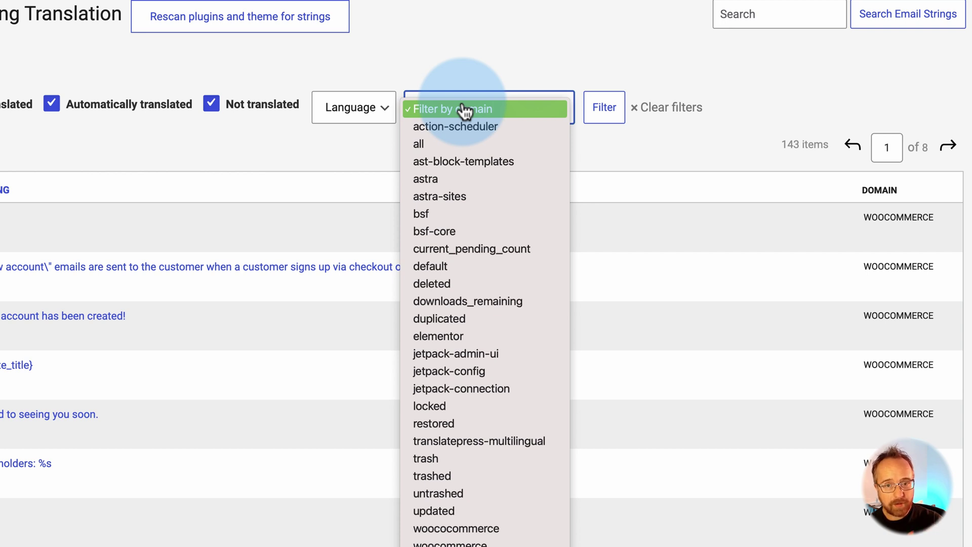
scroll(464, 108, down, 2)
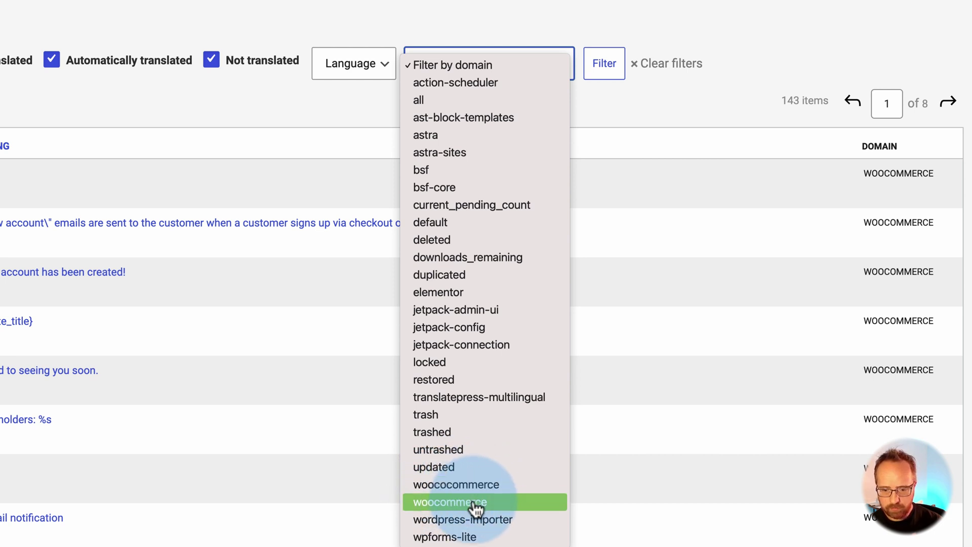
click(432, 504)
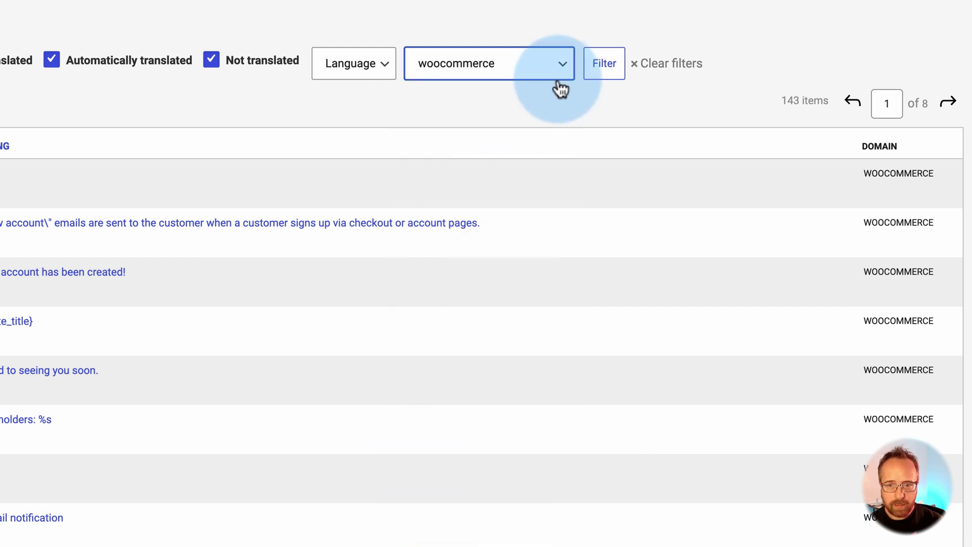
click(602, 75)
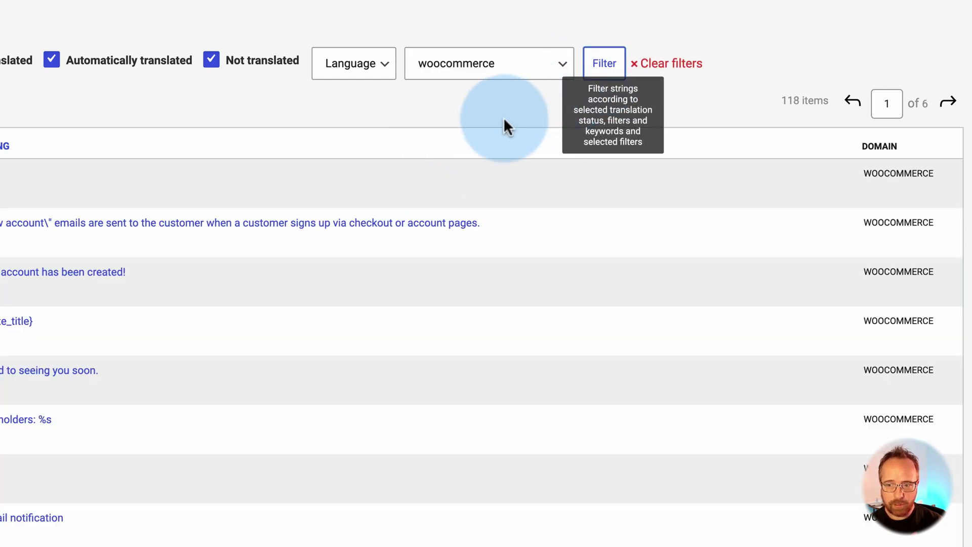
- Note the 118 woocommerce items in the filtered list and reopen the domain list
scroll(504, 117, down, 2)
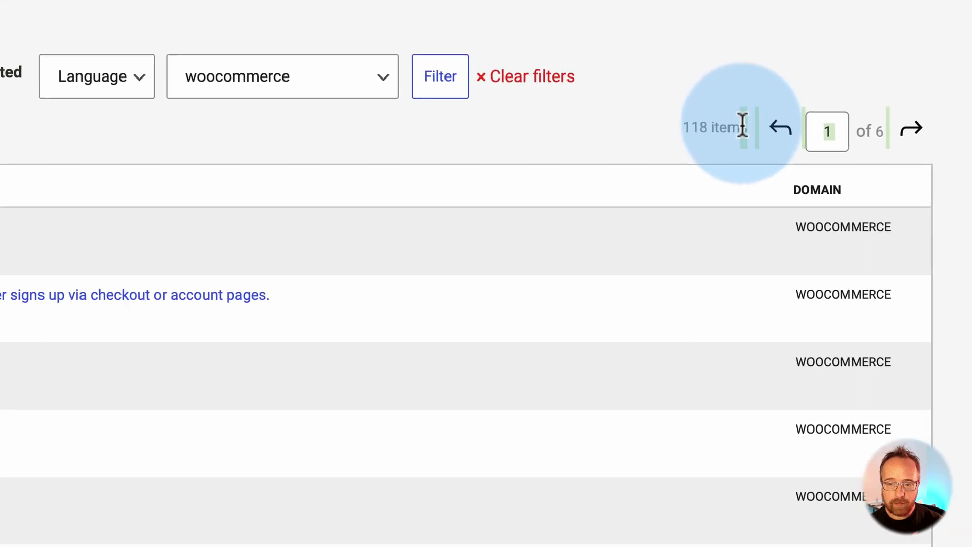
drag(822, 6, 777, 8)
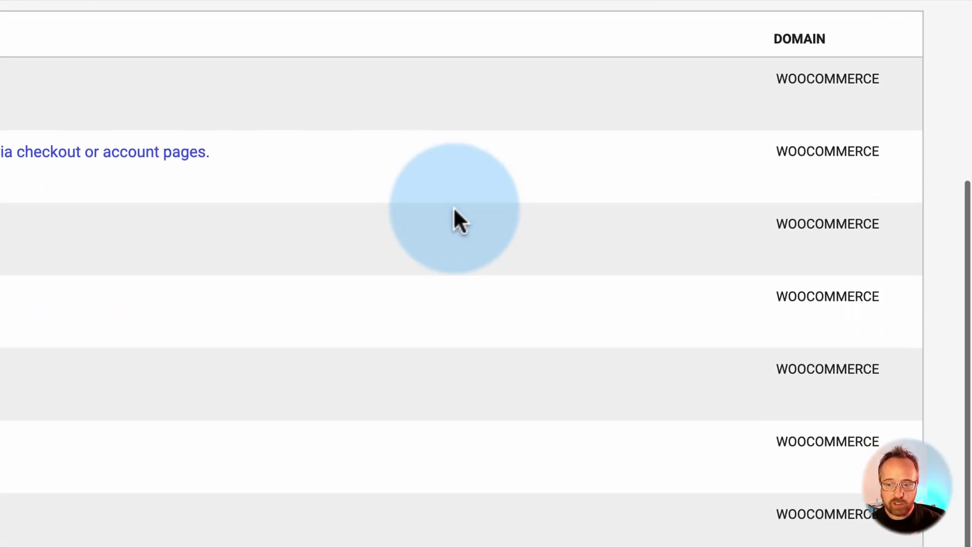
scroll(454, 205, down, 1)
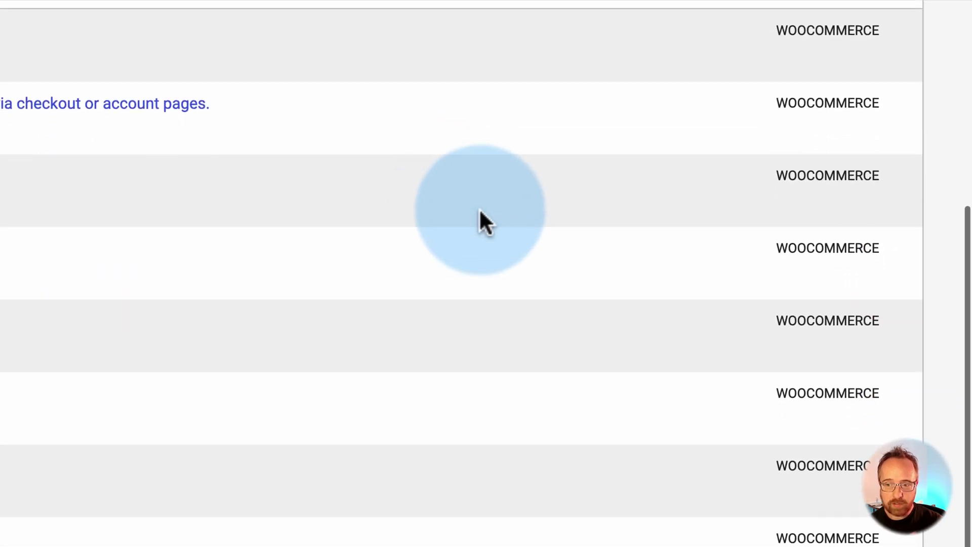
scroll(636, 527, up, 8)
click(414, 311)
click(227, 270)
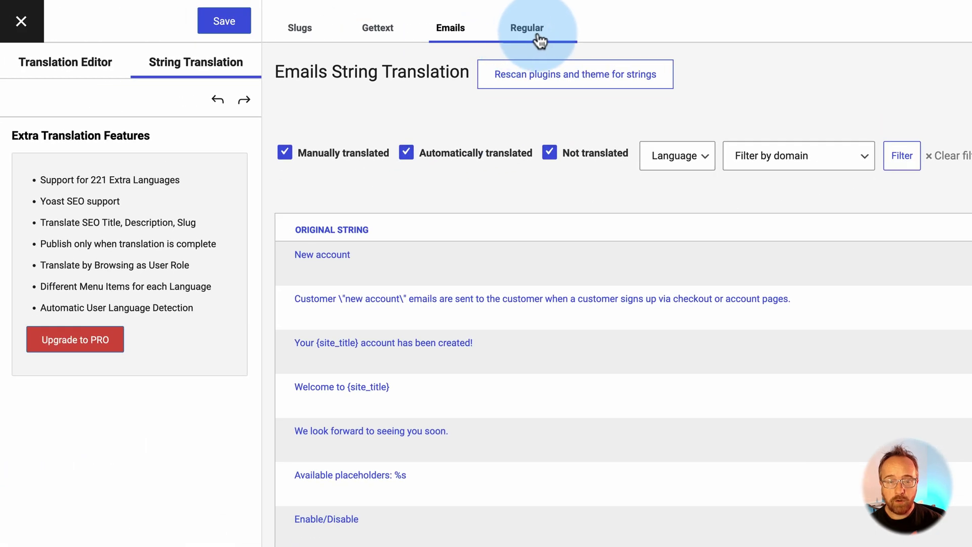
- View the Regular strings list, then open TranslatePress's Advanced > Debug options
click(523, 37)
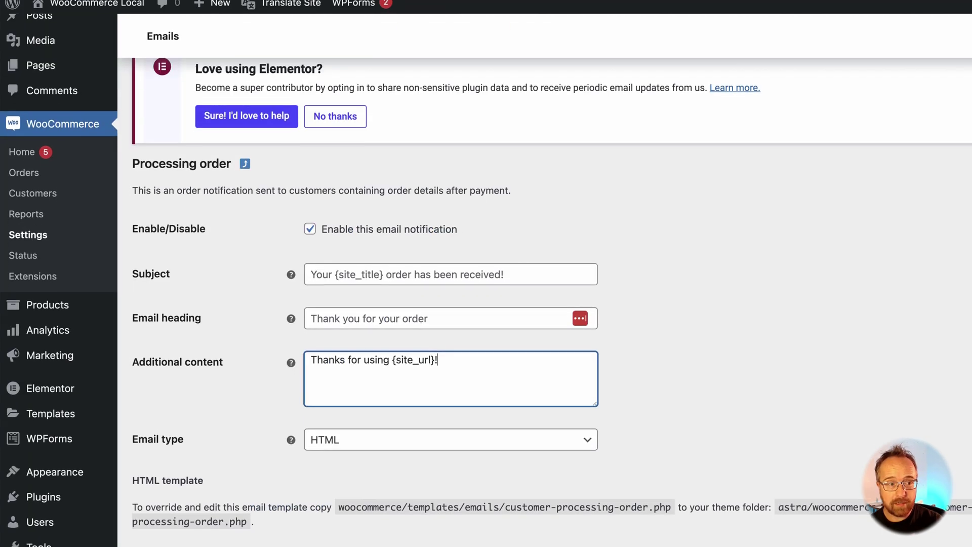
scroll(152, 20, down, 2)
mouse_move(35, 479)
click(173, 486)
click(551, 101)
click(336, 115)
scroll(304, 253, down, 2)
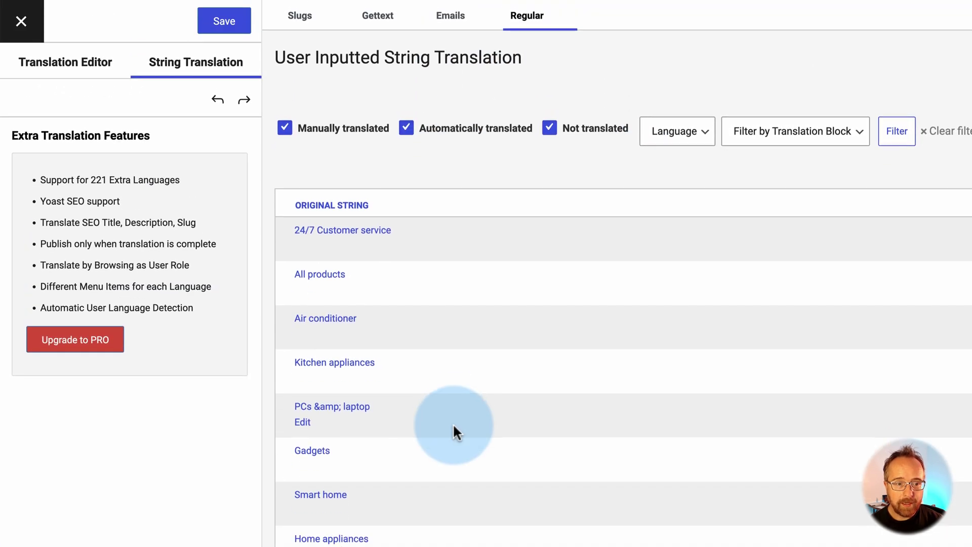
- Filter regular strings to Individual string, then review All products (Todos los productos) and Air conditioner
scroll(454, 426, down, 1)
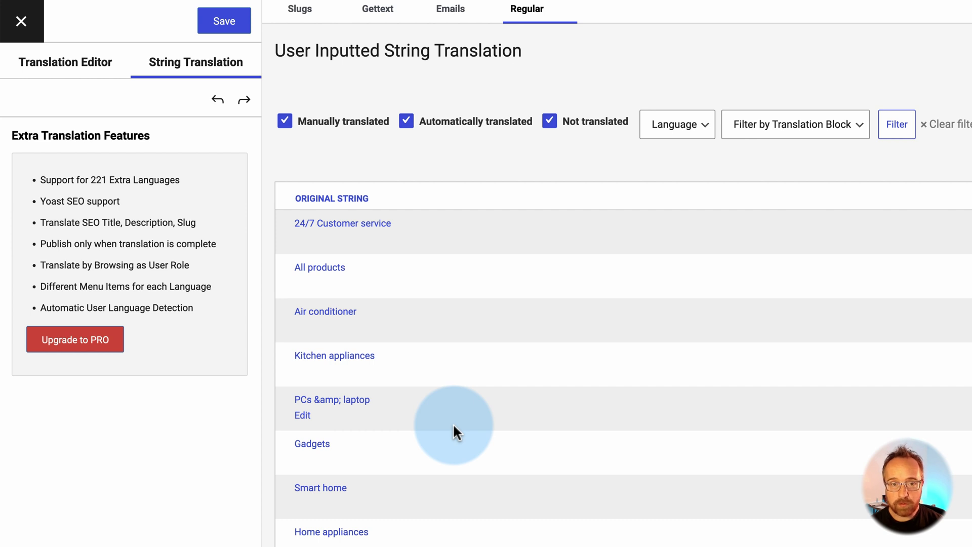
scroll(453, 423, up, 1)
click(77, 71)
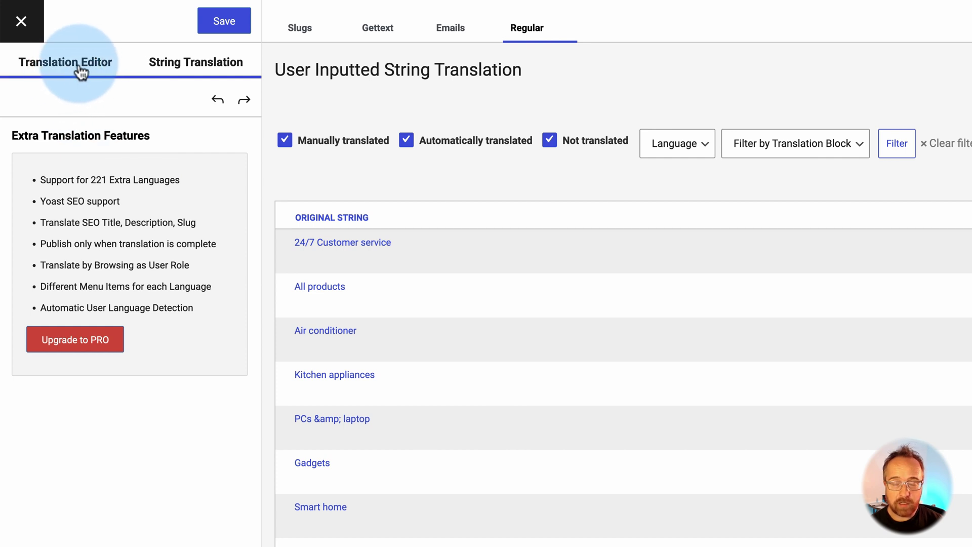
click(796, 143)
click(798, 162)
click(890, 147)
click(302, 304)
triple_click(13, 240)
click(363, 353)
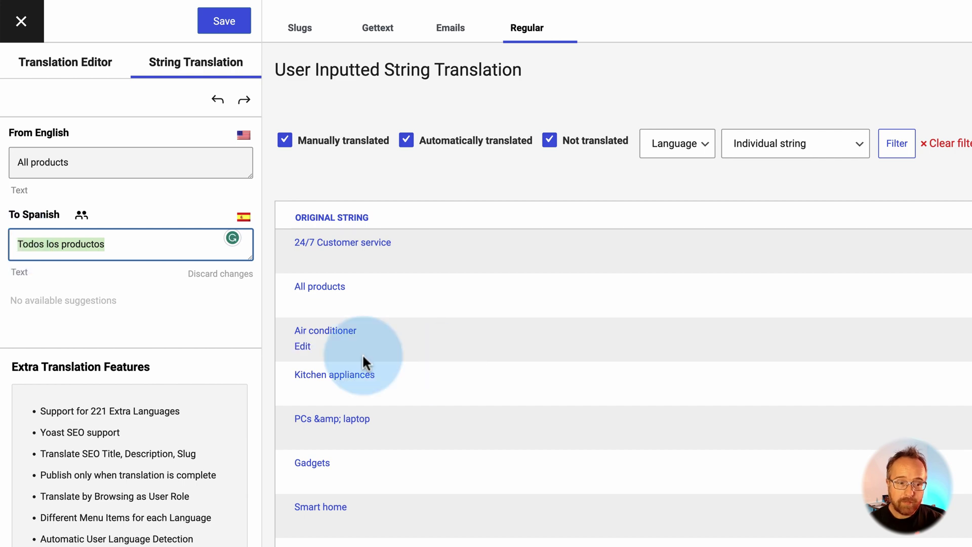